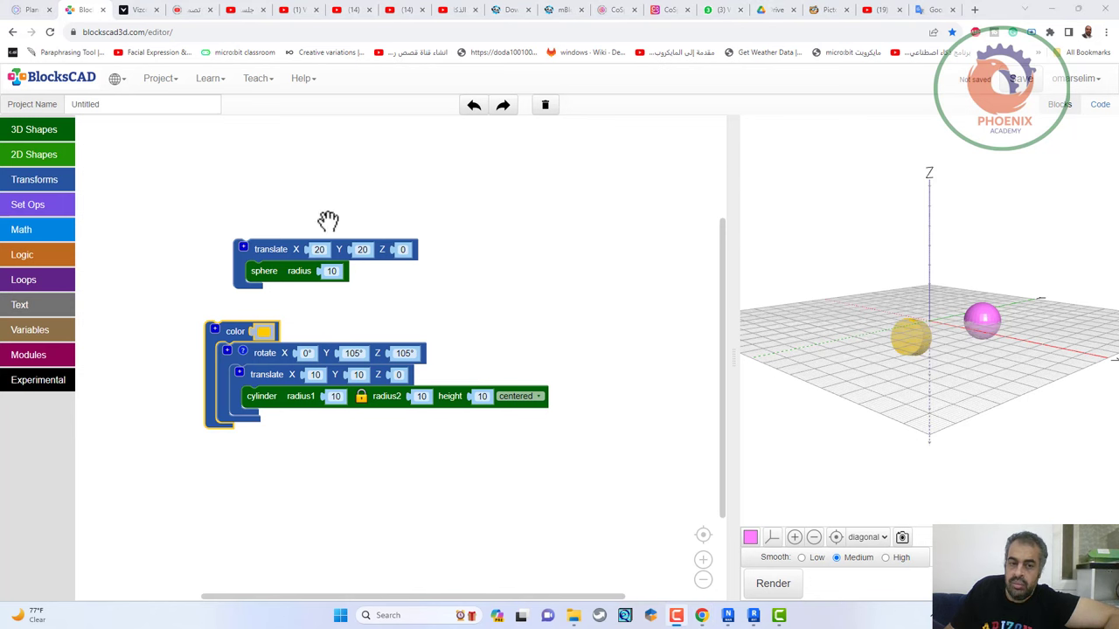
# View the generated OpenSCAD code for the sphere and cylinder, and return to the block workspace.
pyautogui.click(1101, 105)
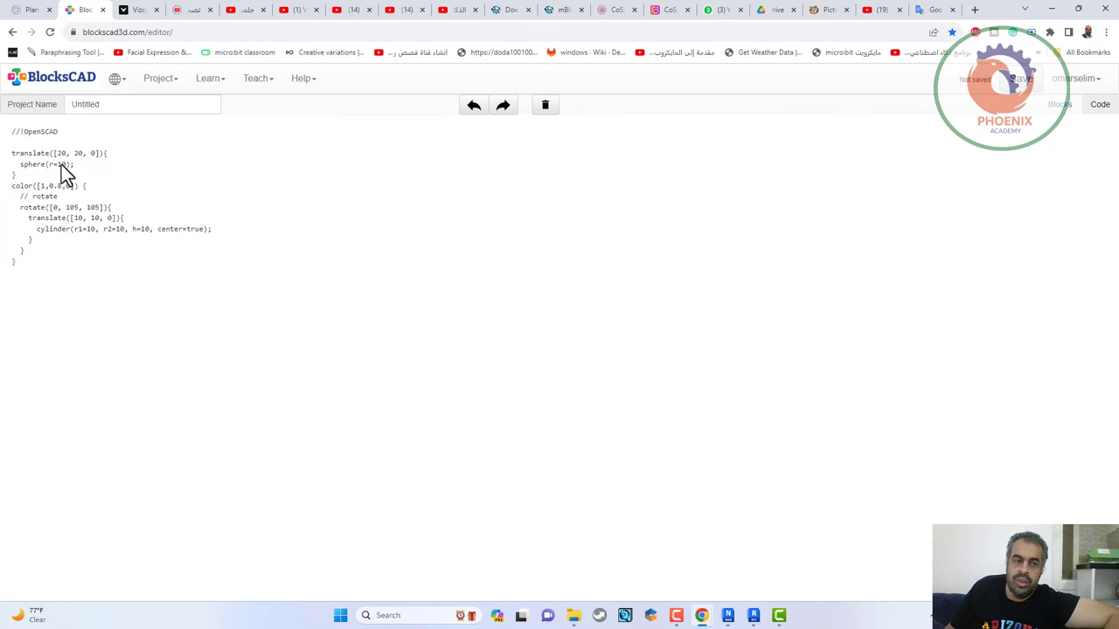
pyautogui.click(1061, 106)
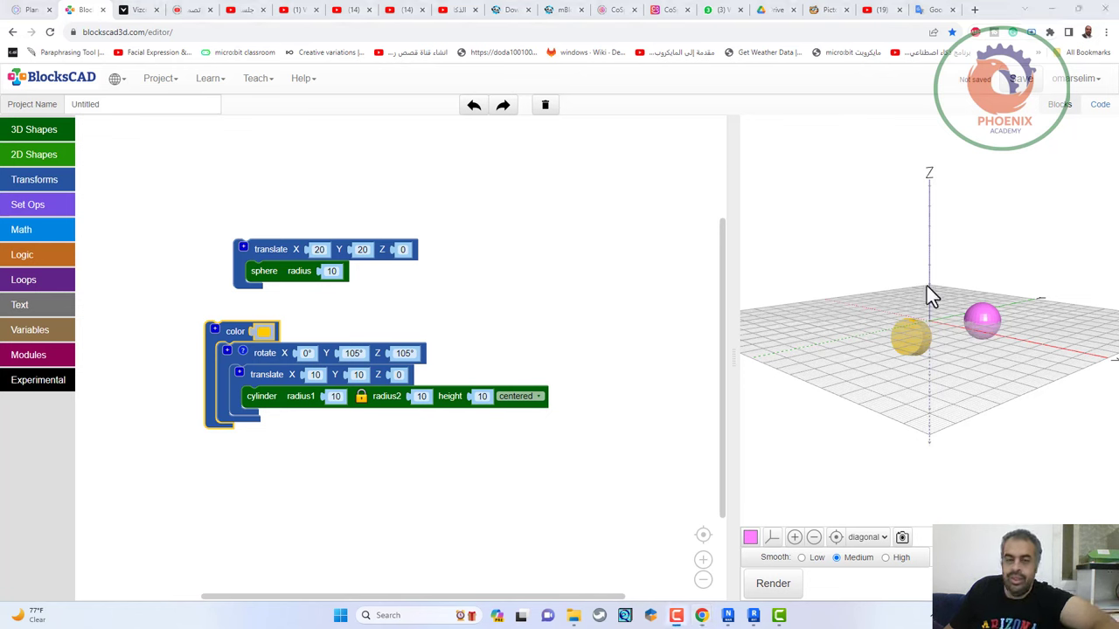
# Add a 3D text block below the cylinder group, enter the person's first name as its text, and render the model.
pyautogui.click(12, 306)
pyautogui.moveTo(113, 193); pyautogui.dragTo(373, 500)
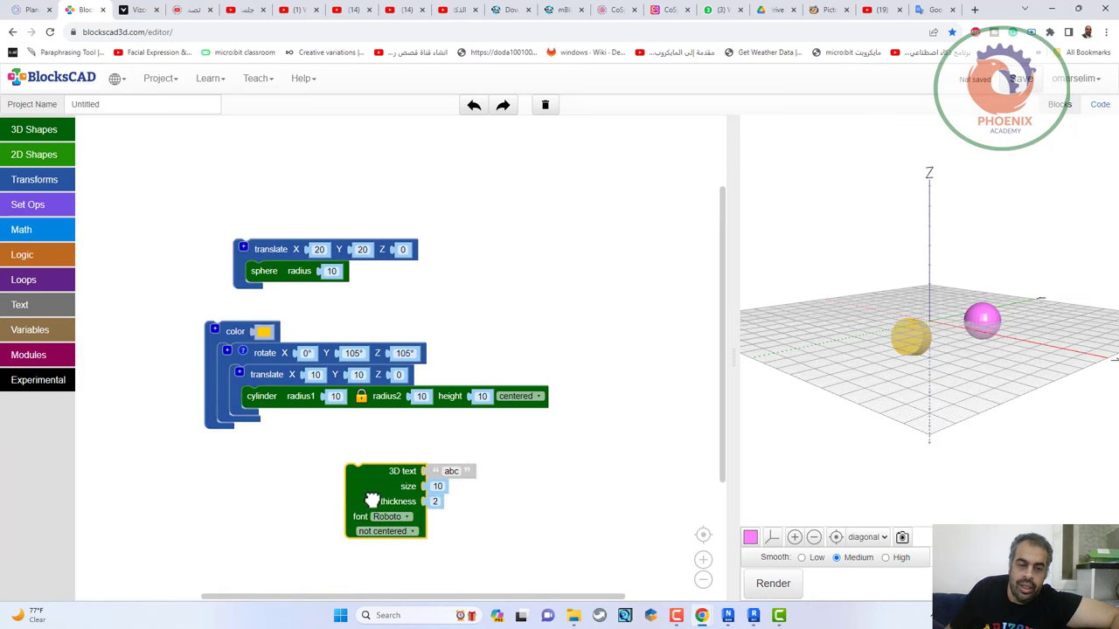
pyautogui.click(451, 471)
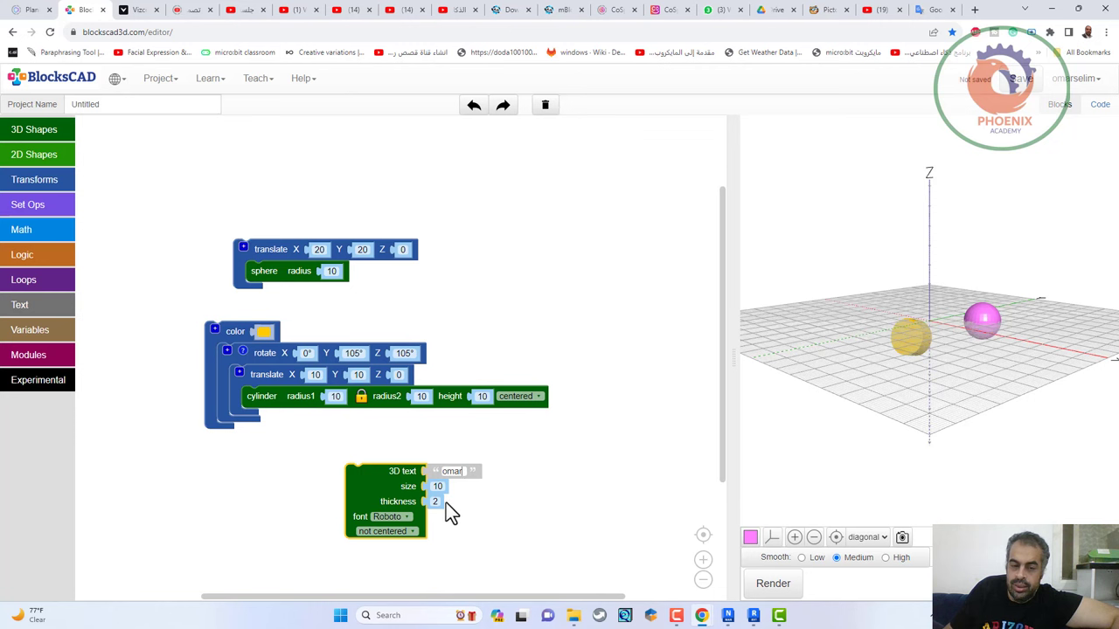
pyautogui.click(413, 535)
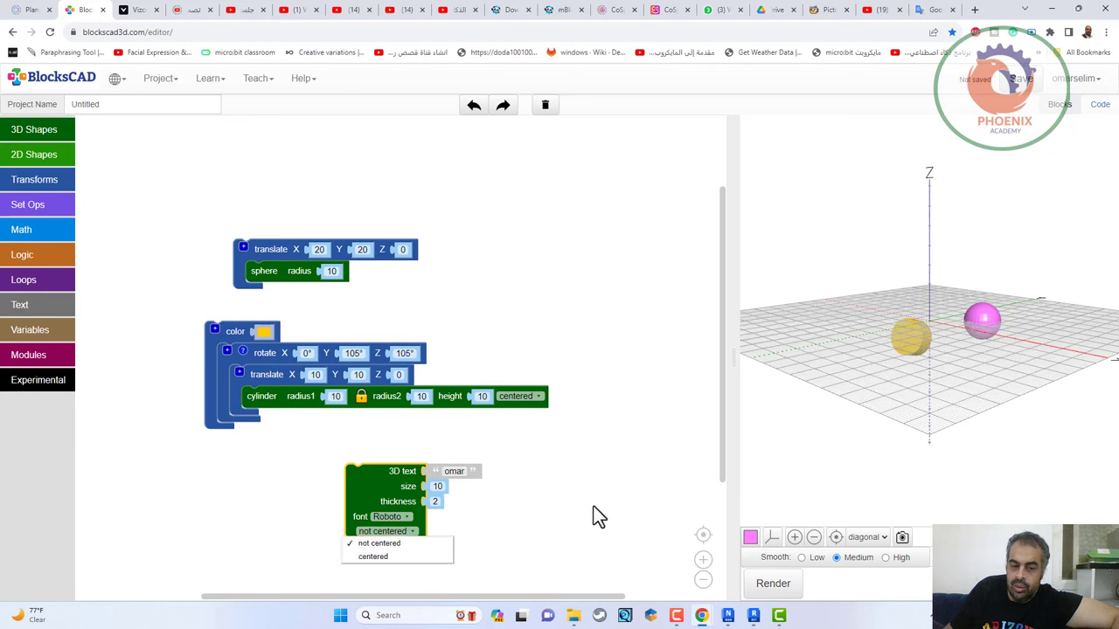
pyautogui.click(769, 584)
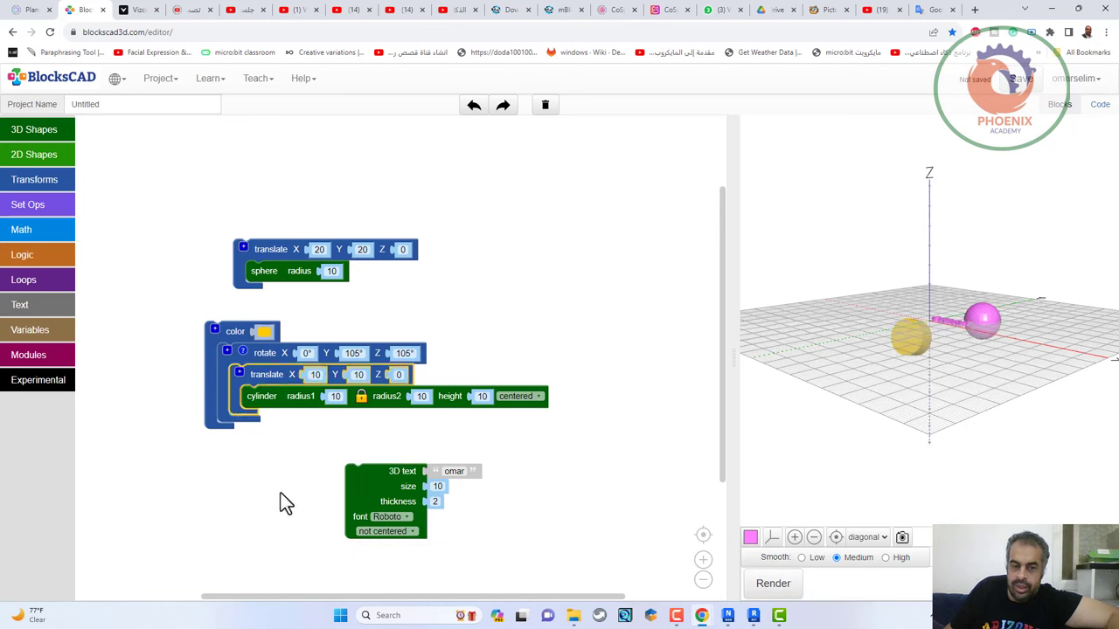
# Duplicate the cylinder's translate block, wrap the copy around the 3D text, and set the copied cylinder block aside in empty space.
pyautogui.hotkey('ctrl', 'c')
pyautogui.hotkey('ctrl', 'v')
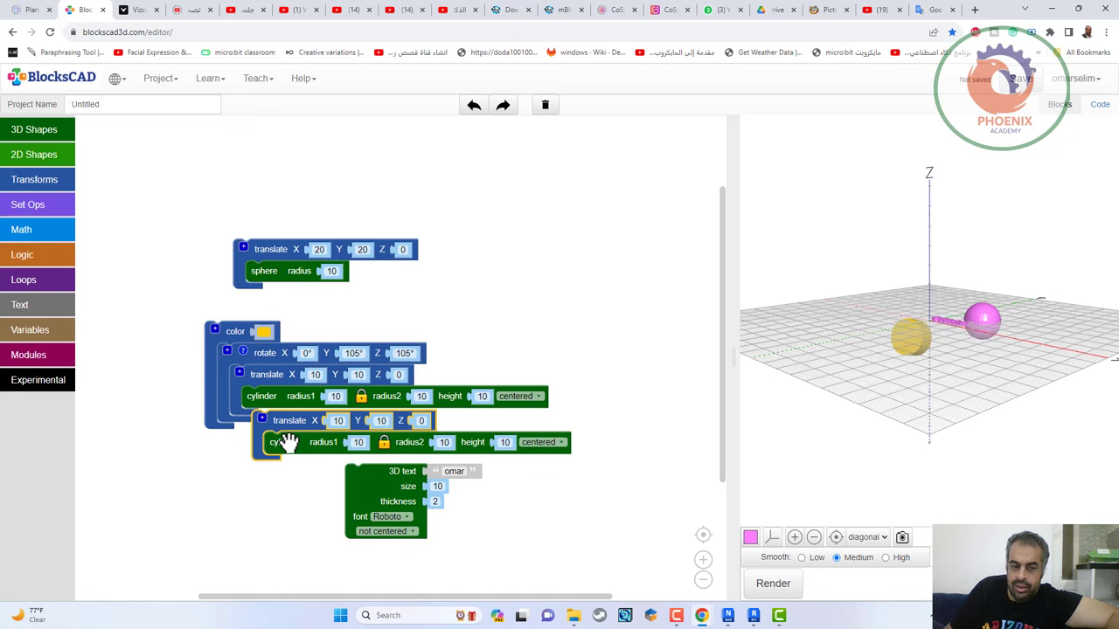
pyautogui.moveTo(289, 442); pyautogui.dragTo(245, 528)
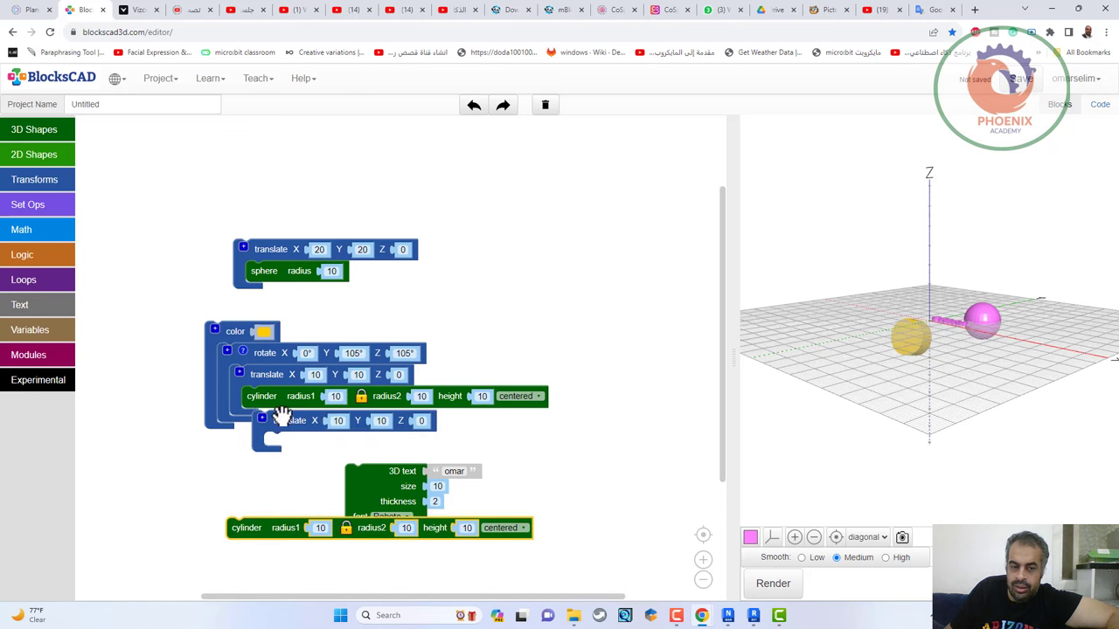
pyautogui.moveTo(281, 415); pyautogui.dragTo(376, 463)
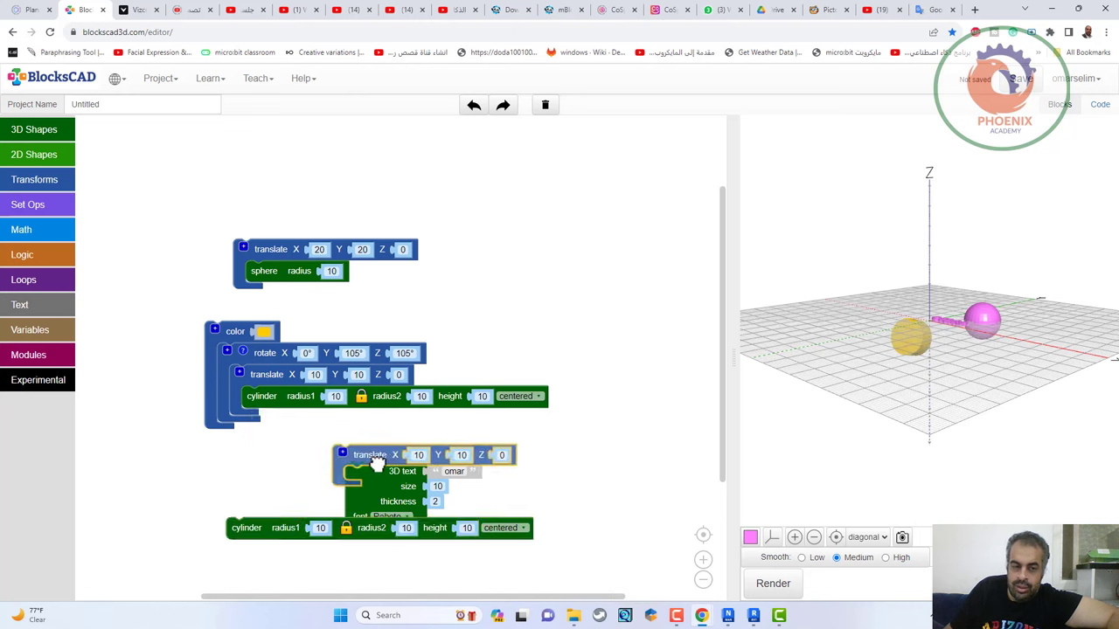
pyautogui.moveTo(278, 530); pyautogui.dragTo(345, 437)
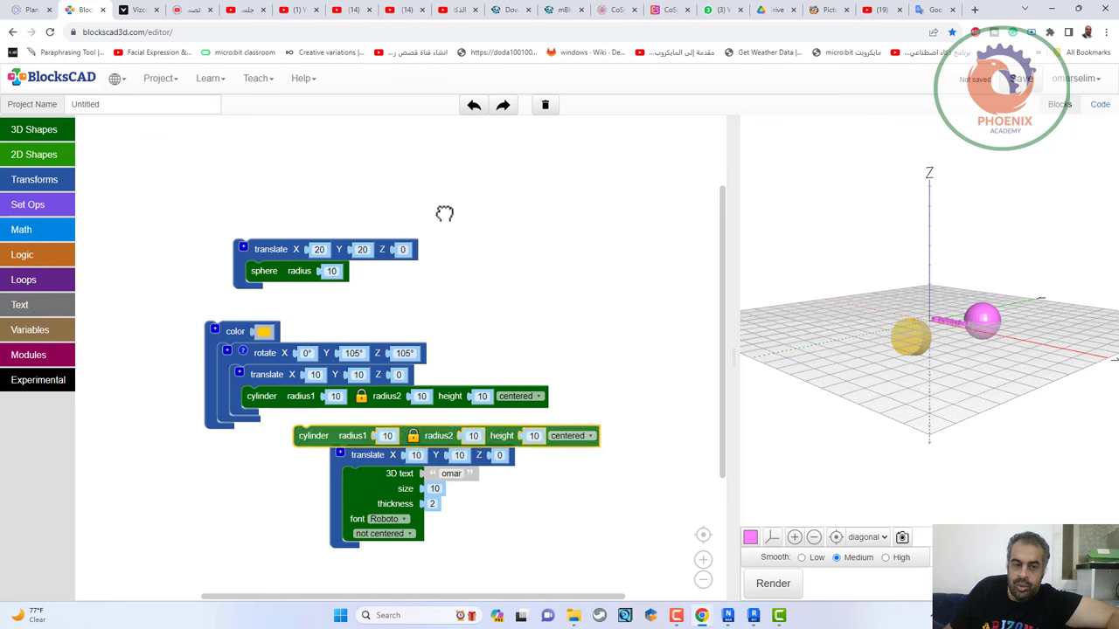
pyautogui.moveTo(444, 213); pyautogui.dragTo(444, 209)
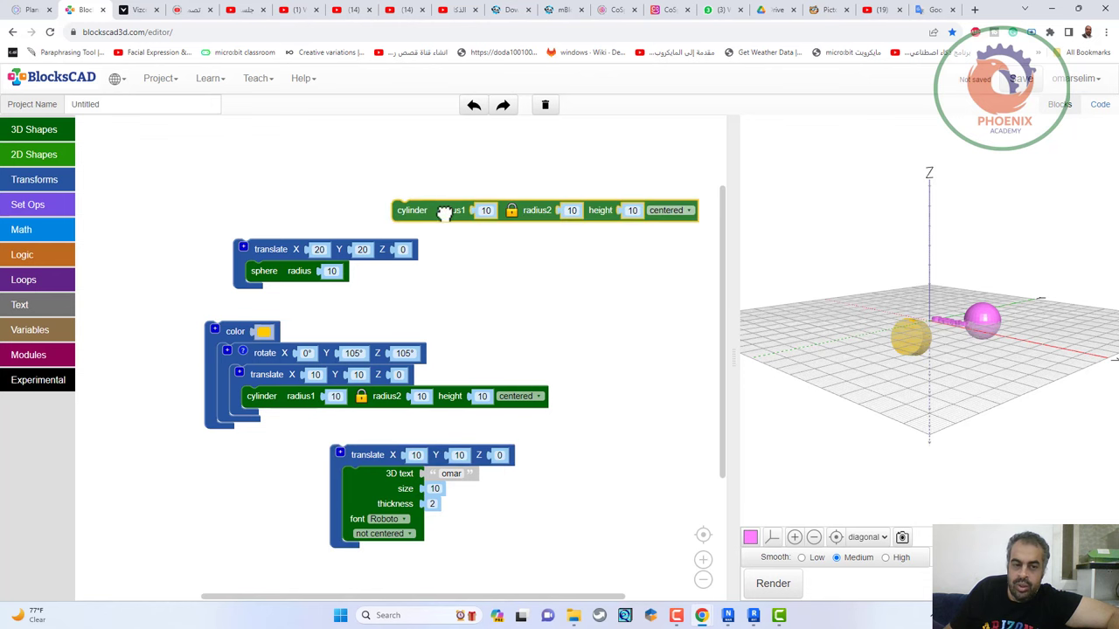
# Wrap the translated 3D text in a rotate block with X set to 90°.
pyautogui.click(51, 180)
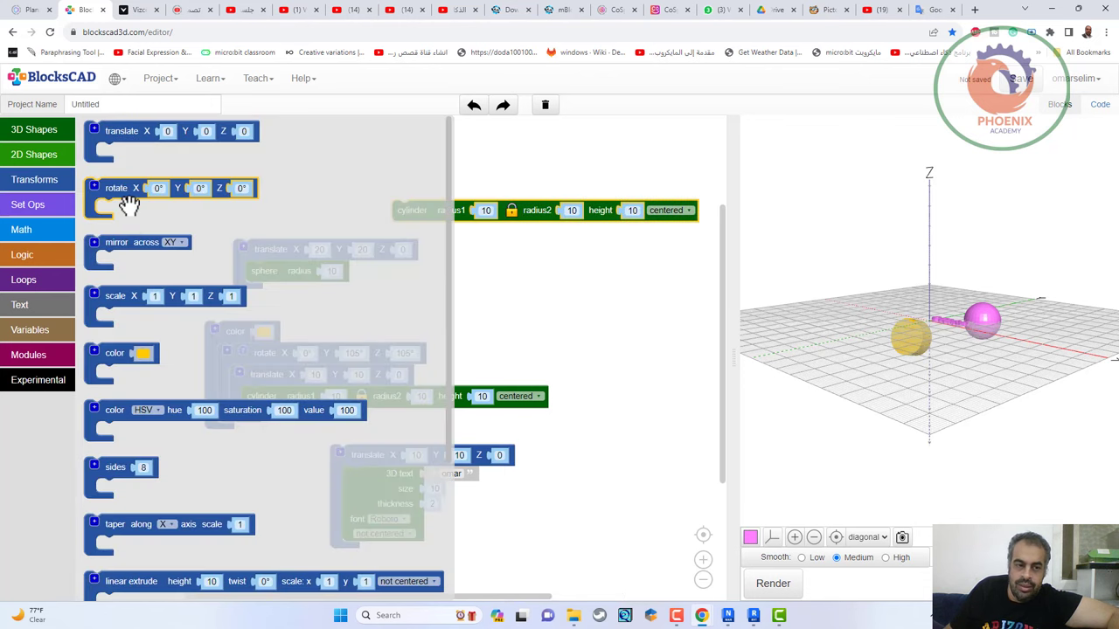
pyautogui.moveTo(120, 197); pyautogui.dragTo(350, 447)
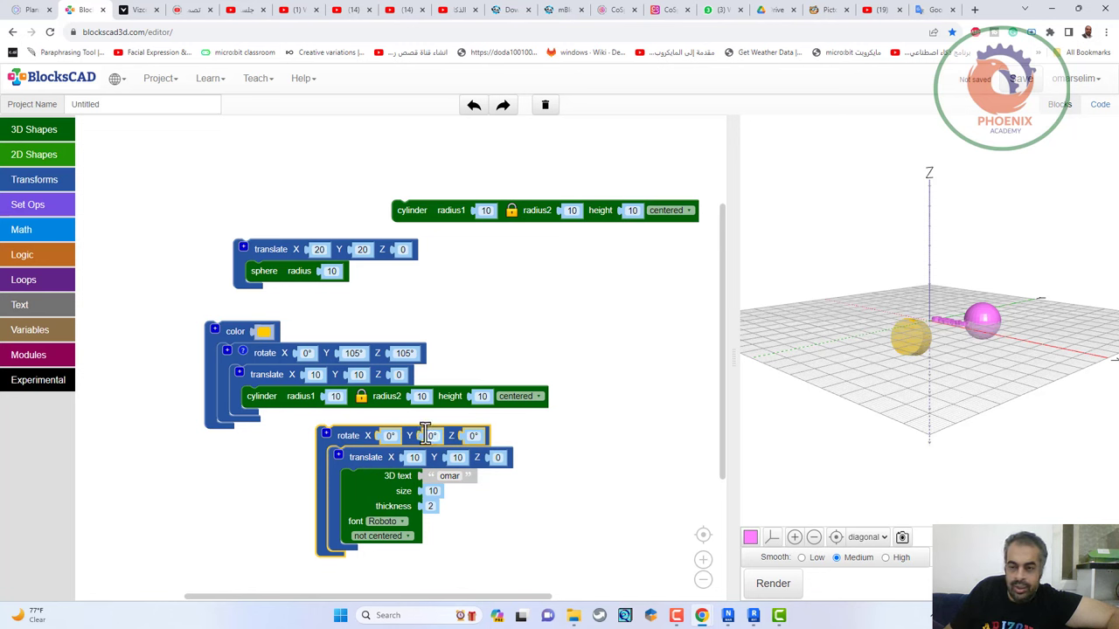
pyautogui.click(390, 435)
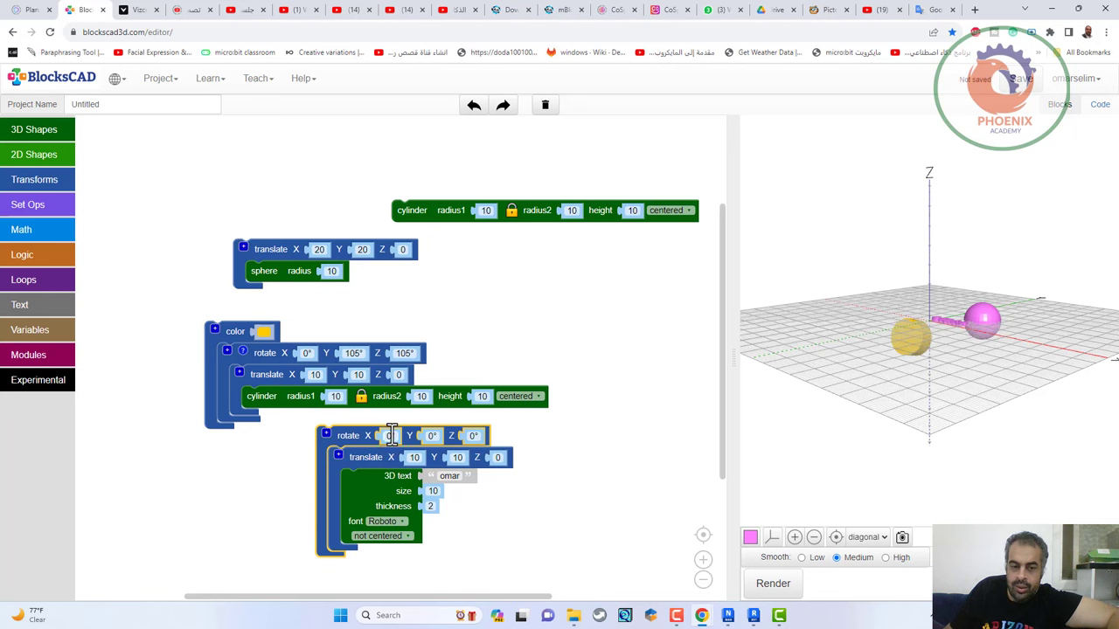
pyautogui.write('9')
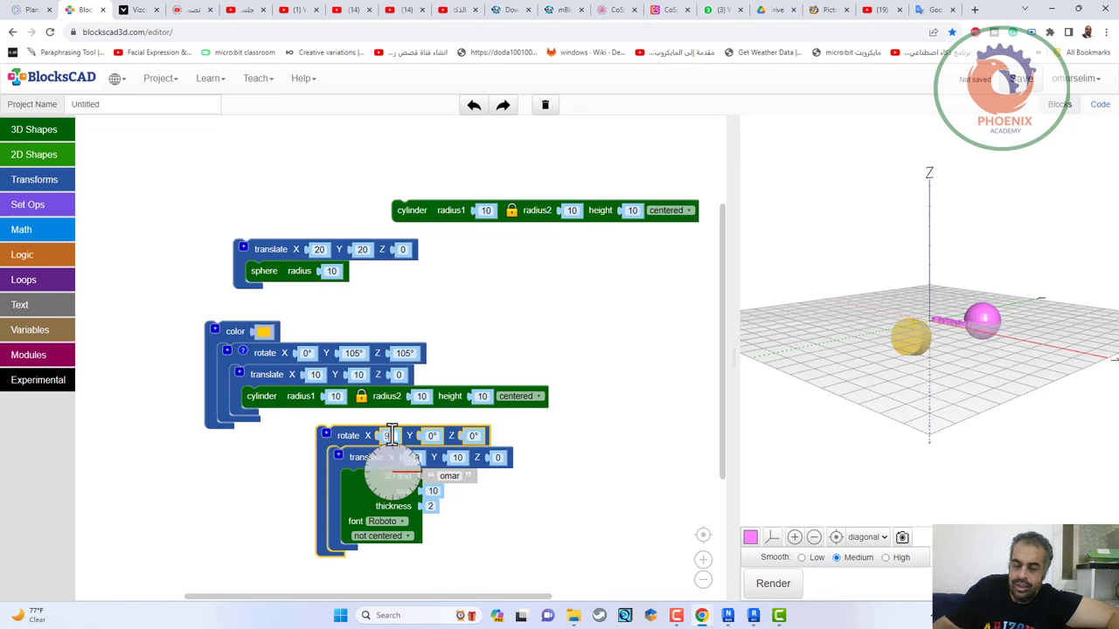
pyautogui.write('0')
pyautogui.press('Return')
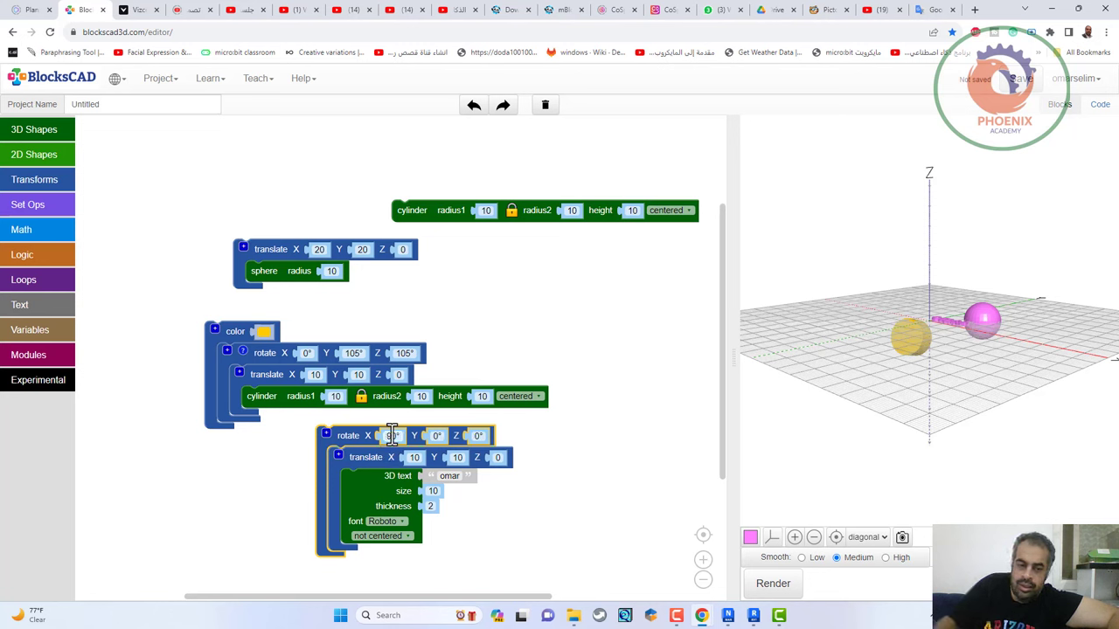
pyautogui.click(553, 405)
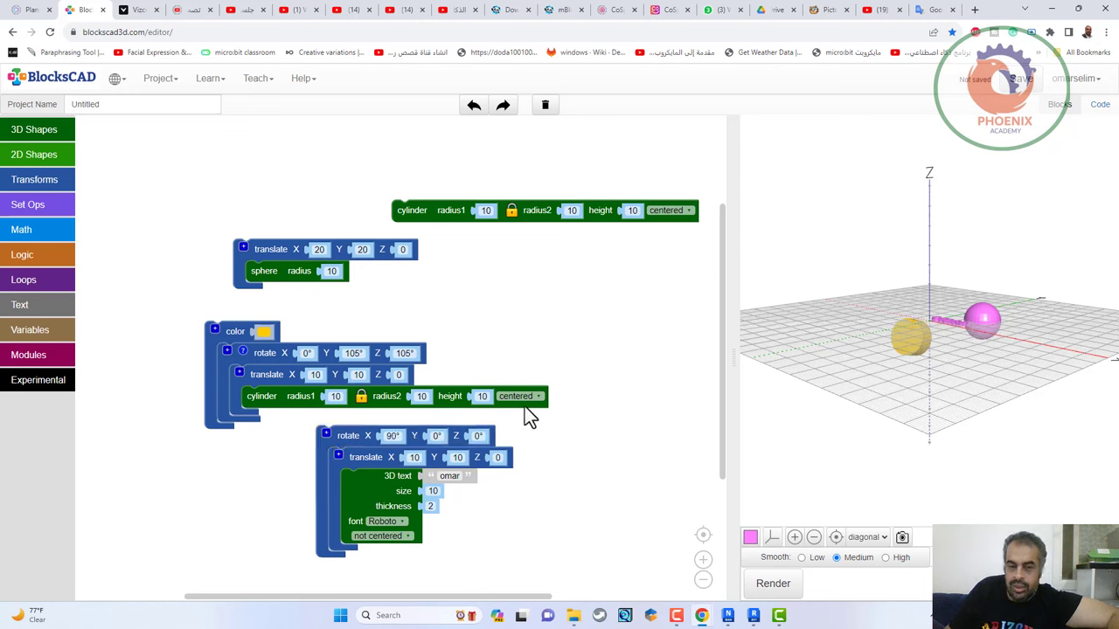
# Render the model with the rotated text and delete the loose cylinder block above the sphere group.
pyautogui.click(775, 585)
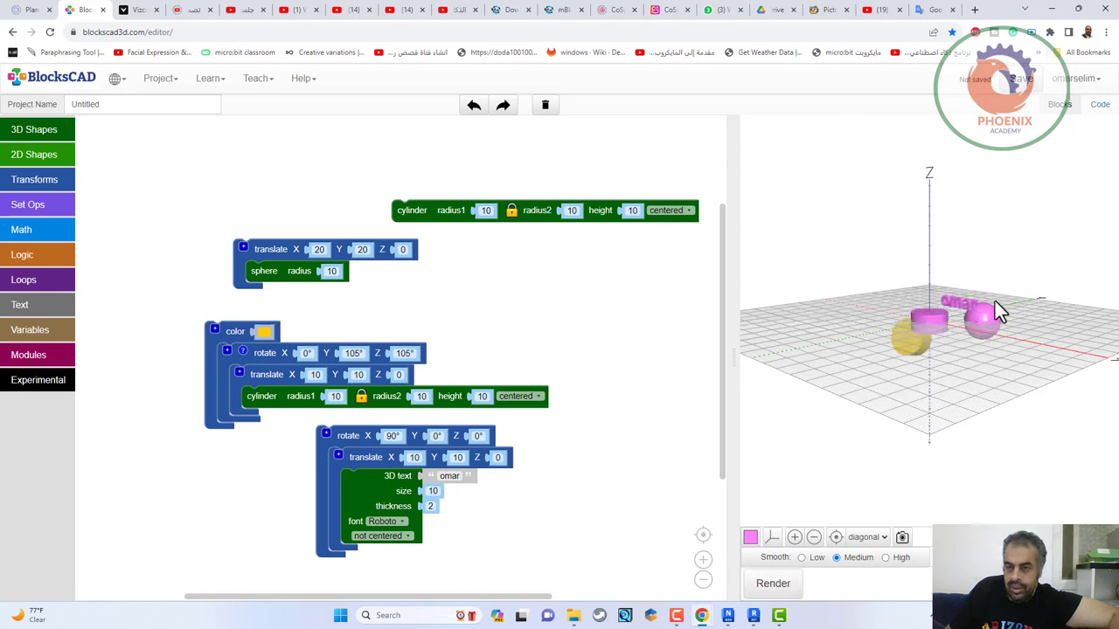
pyautogui.scroll(5, 996, 304)
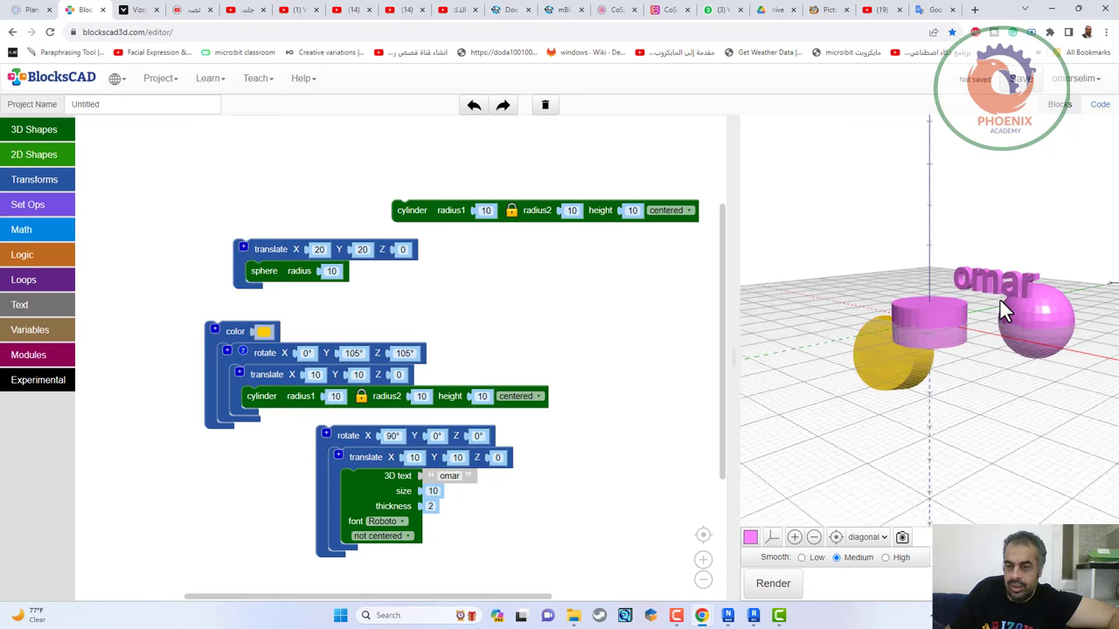
pyautogui.scroll(1, 999, 298)
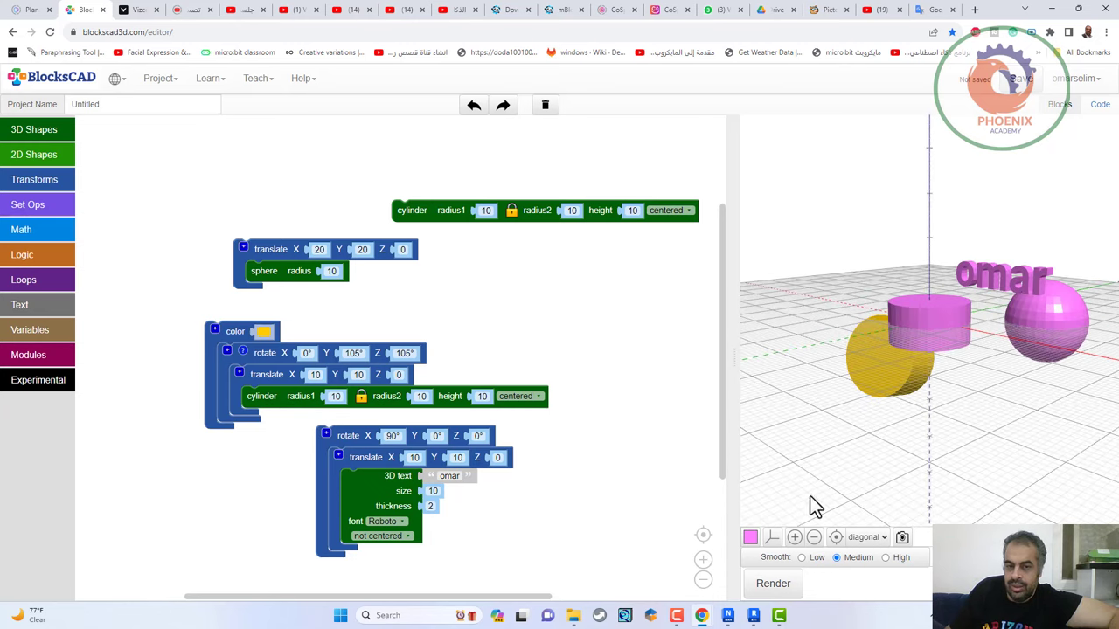
pyautogui.click(410, 208)
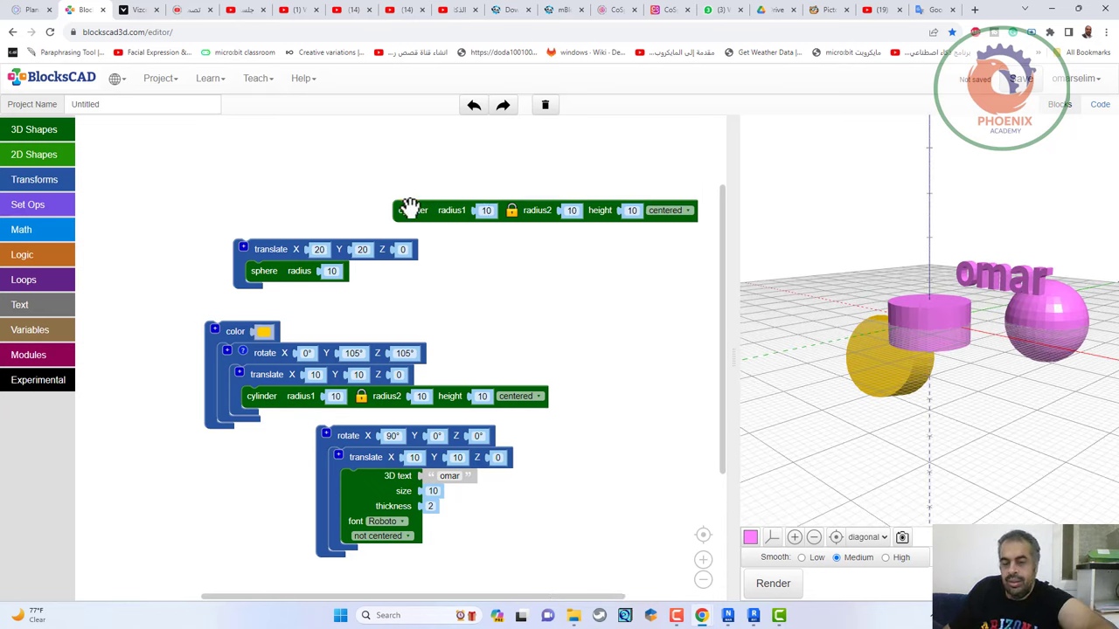
pyautogui.press('Delete')
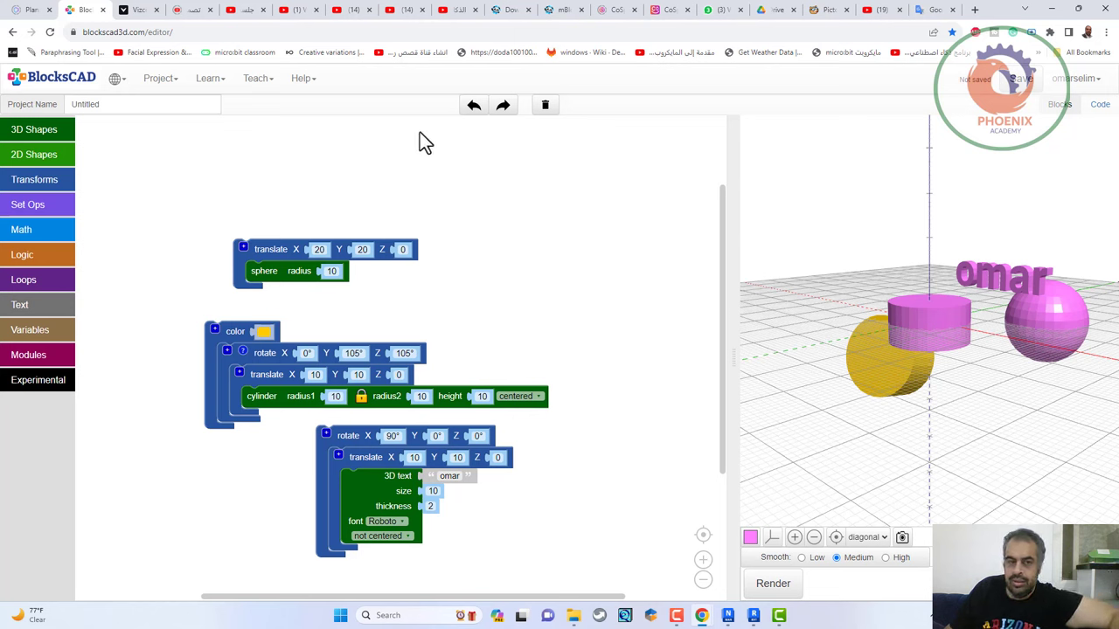
# Add a difference block that subtracts the coloured cylinder group from the translated sphere.
pyautogui.click(26, 206)
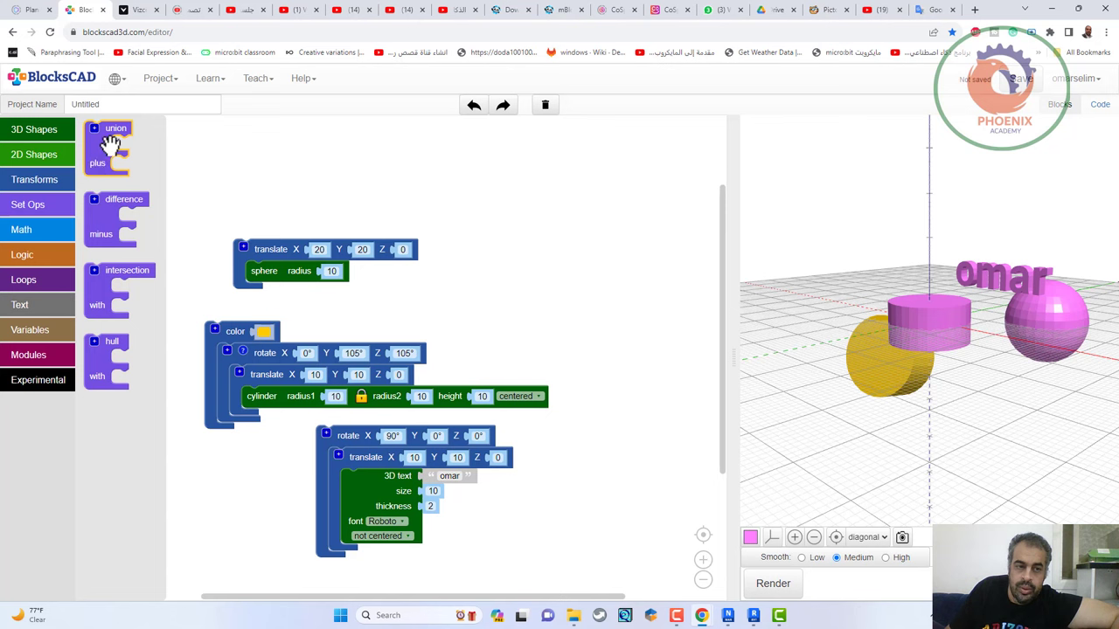
pyautogui.moveTo(120, 199); pyautogui.dragTo(339, 171)
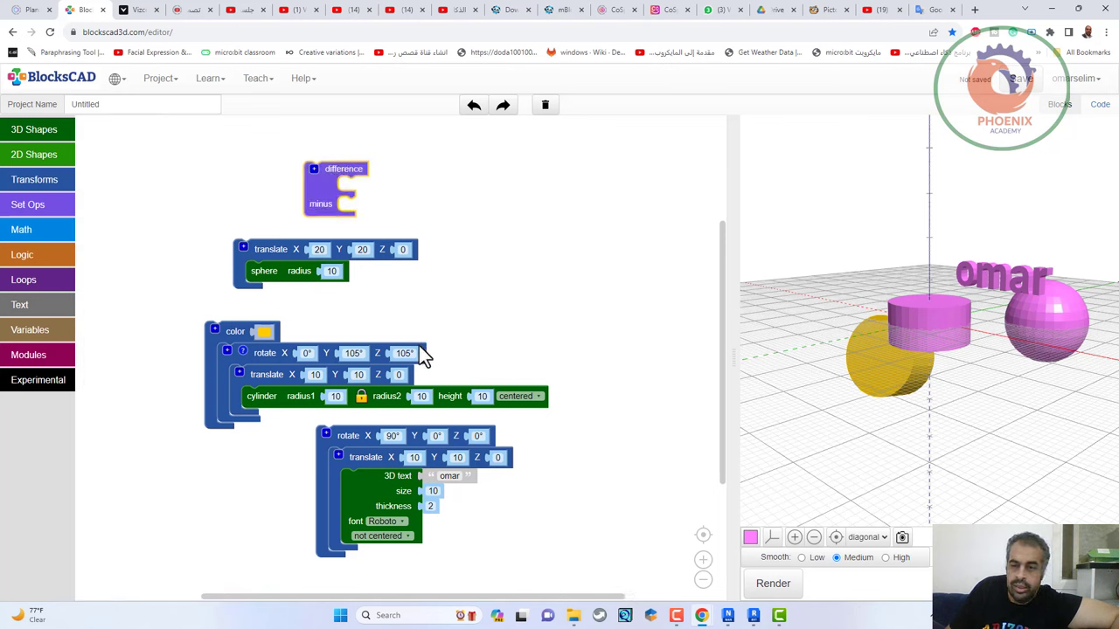
pyautogui.moveTo(269, 249); pyautogui.dragTo(376, 186)
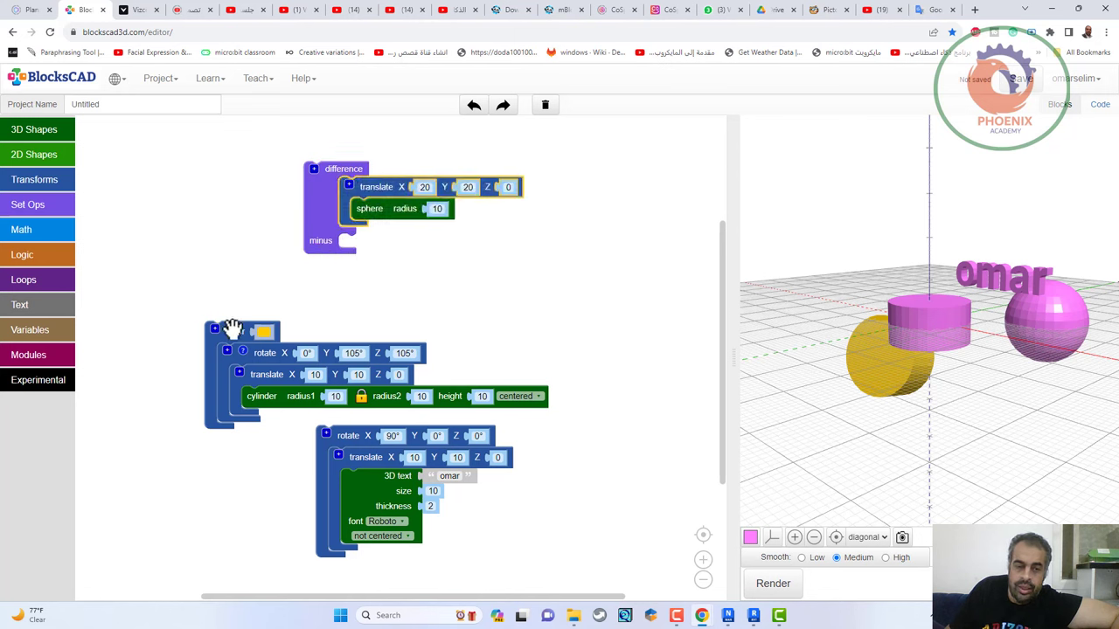
pyautogui.moveTo(237, 330); pyautogui.dragTo(371, 243)
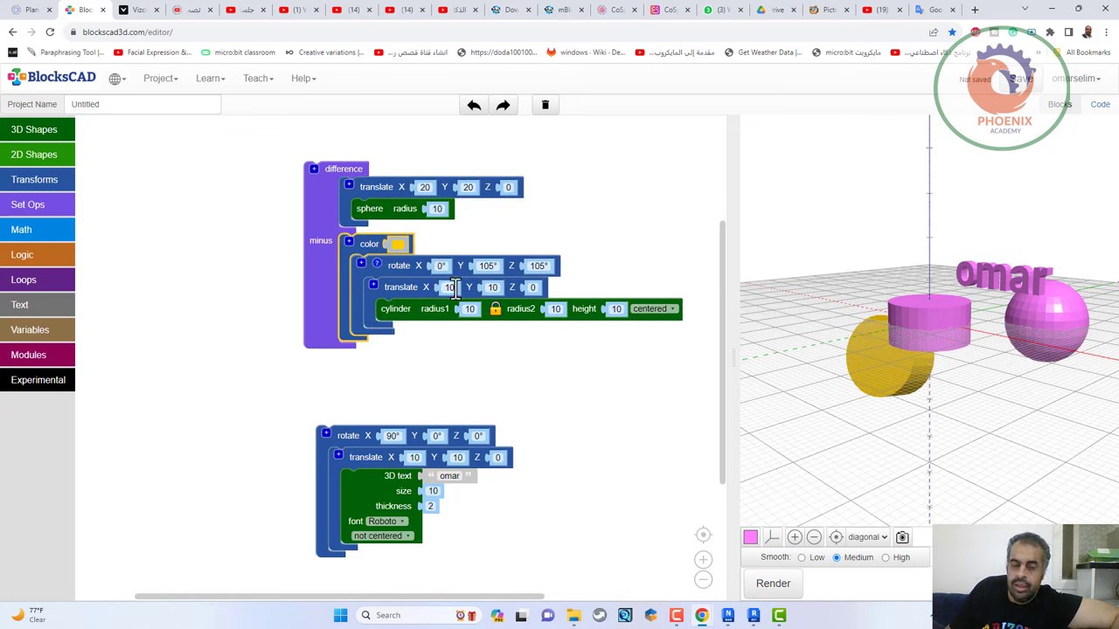
# Set the Y and Z angles of the subtracted cylinder's rotate block to 0°.
pyautogui.click(478, 274)
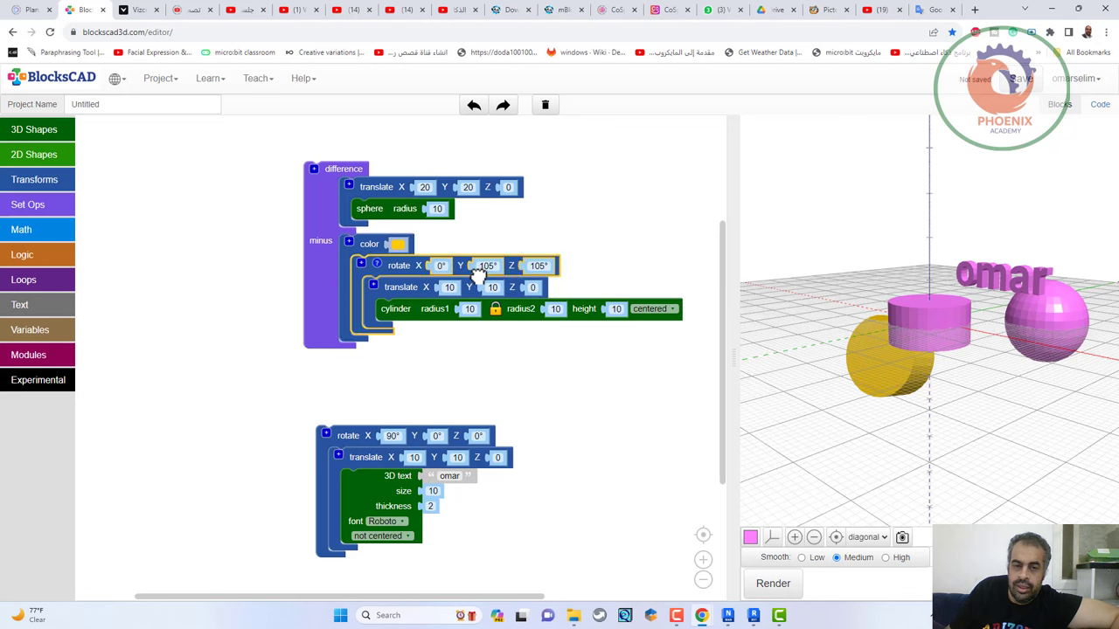
pyautogui.click(485, 267)
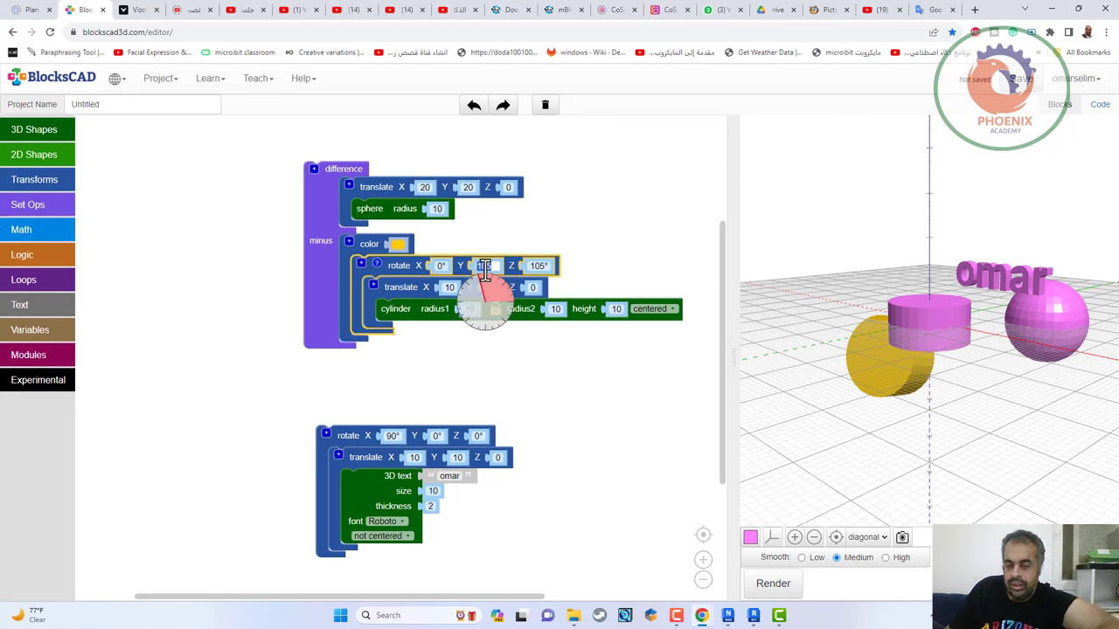
pyautogui.write('0')
pyautogui.click(529, 266)
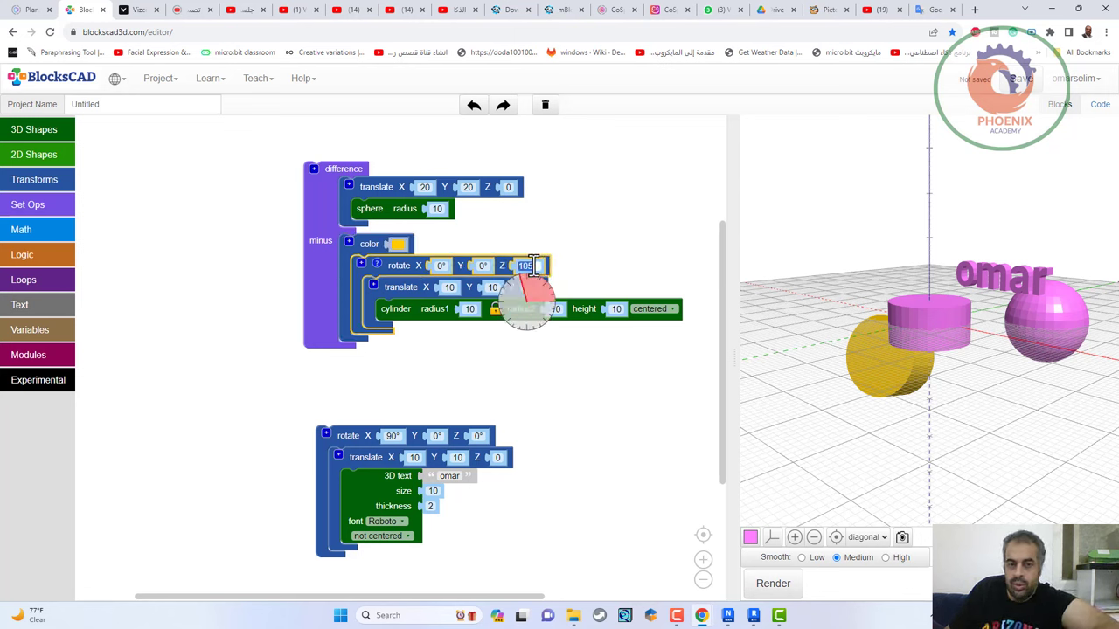
pyautogui.write('0')
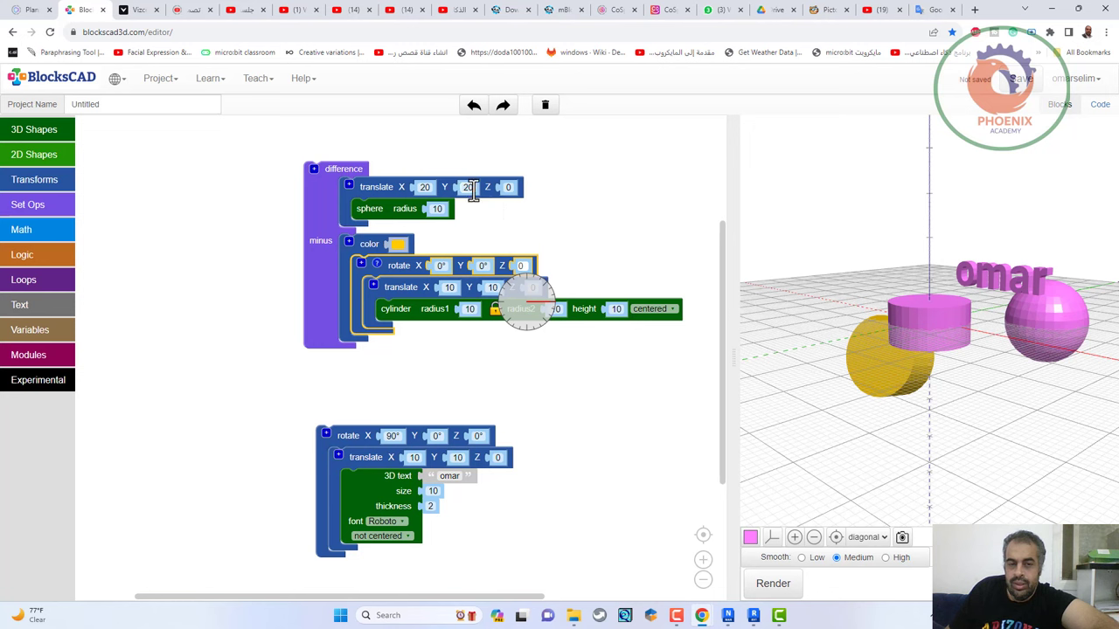
pyautogui.press('Return')
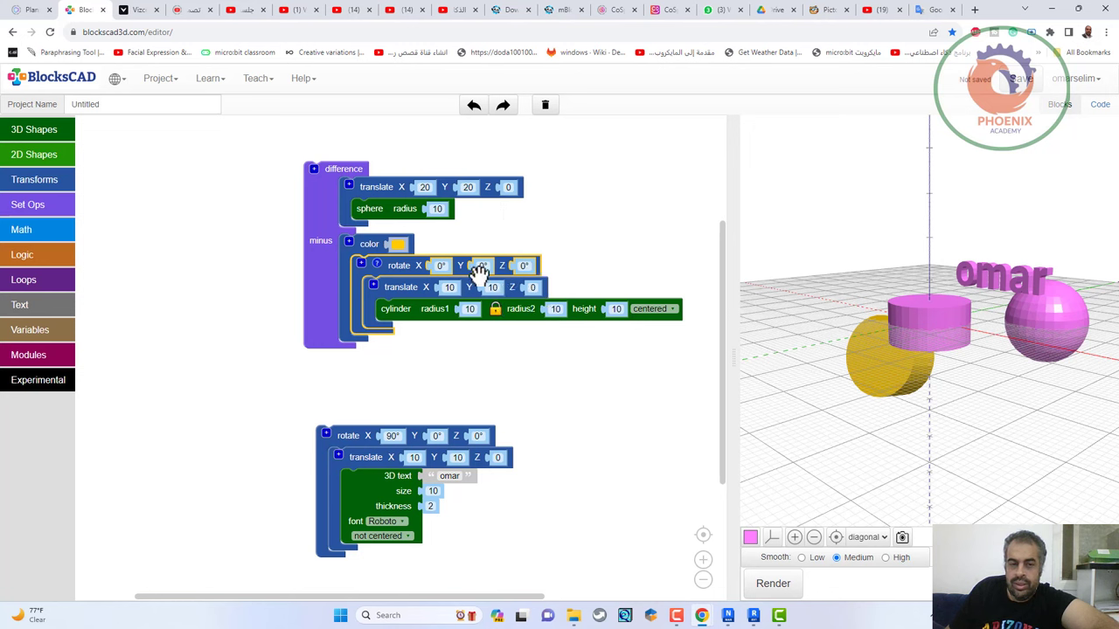
# Set the Y angle of the subtracted cylinder's rotate block to 20°, render the model and inspect the cut sphere.
pyautogui.click(482, 266)
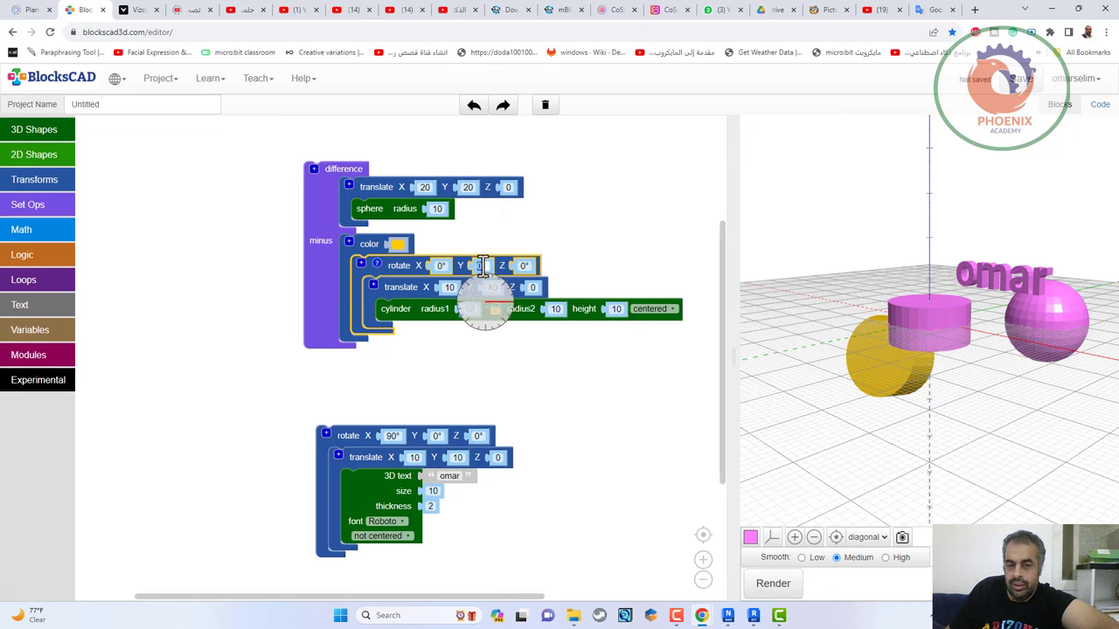
pyautogui.write('20')
pyautogui.press('Return')
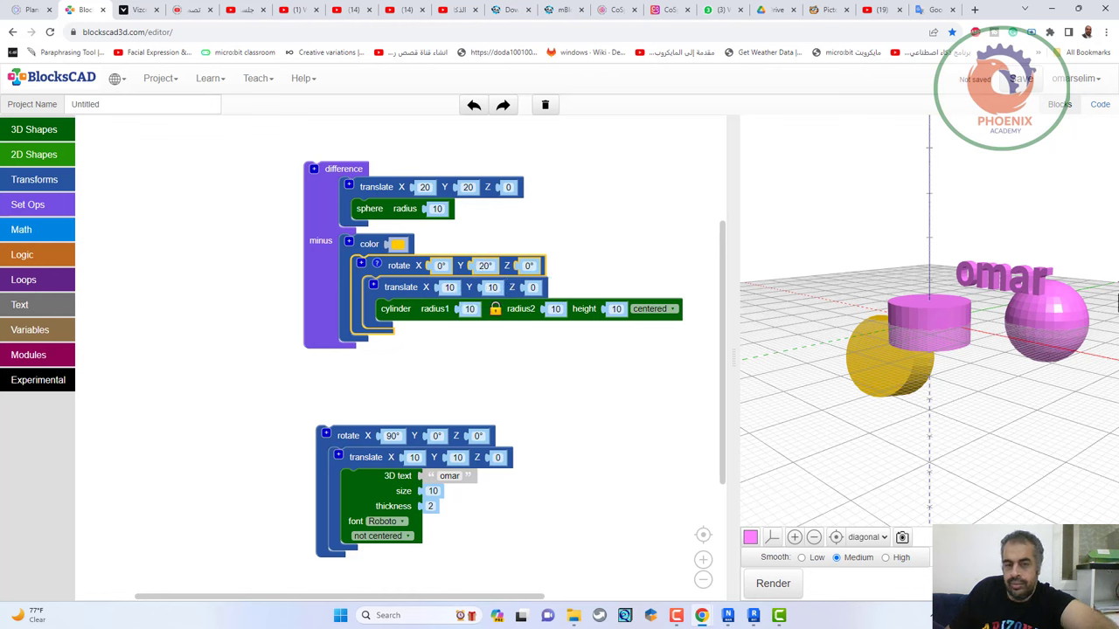
pyautogui.click(773, 584)
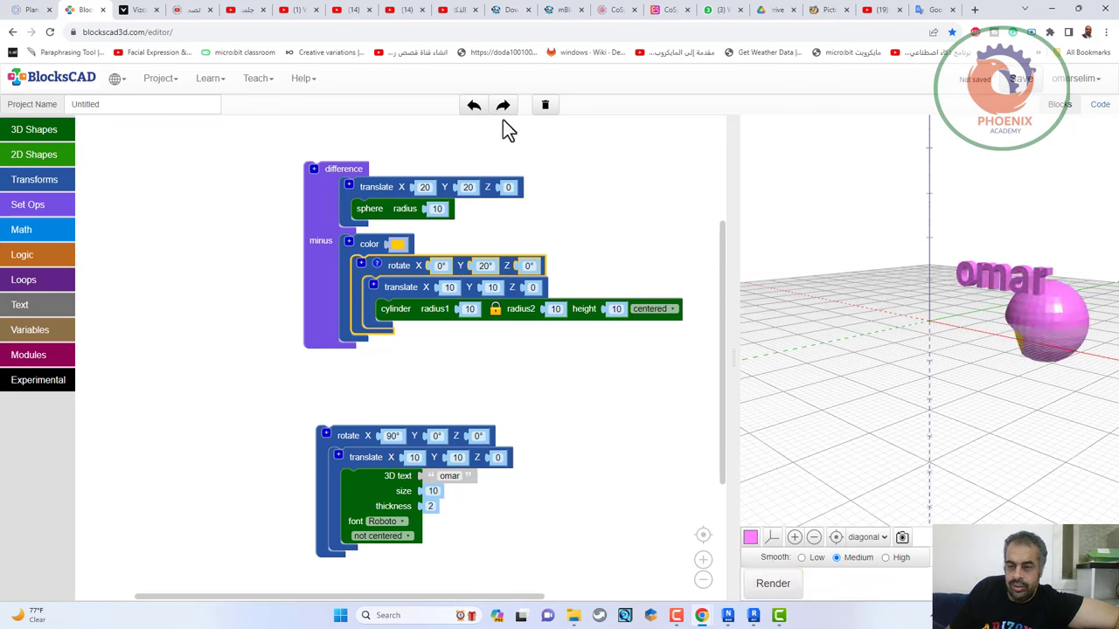
pyautogui.moveTo(1030, 355); pyautogui.dragTo(965, 322)
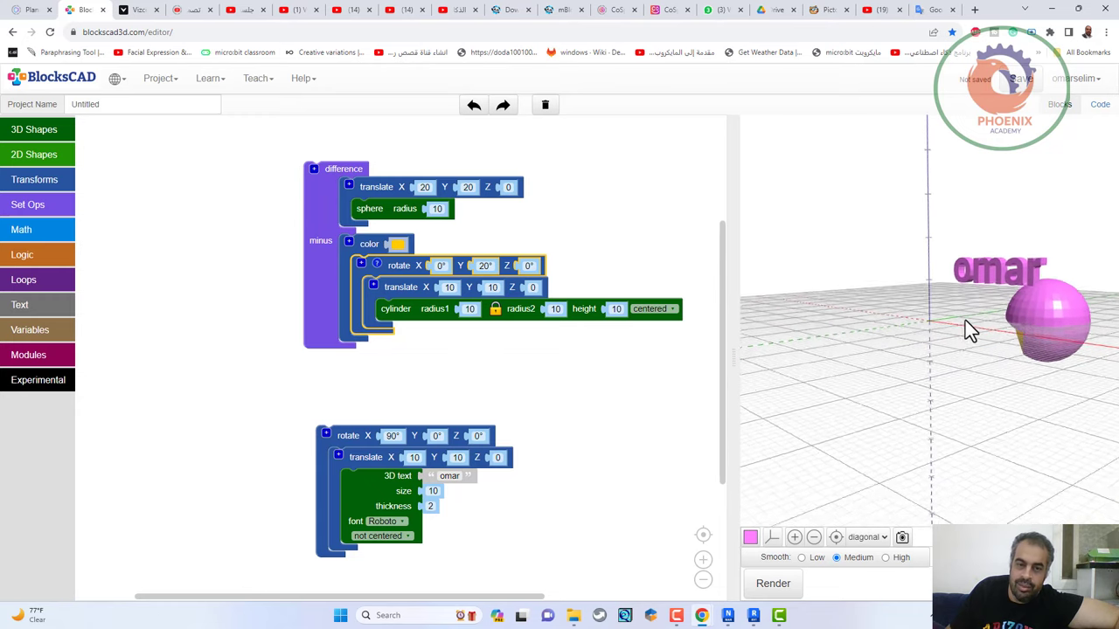
# Set the X angle of the subtracted cylinder's rotate block to 20° and render the model.
pyautogui.click(444, 266)
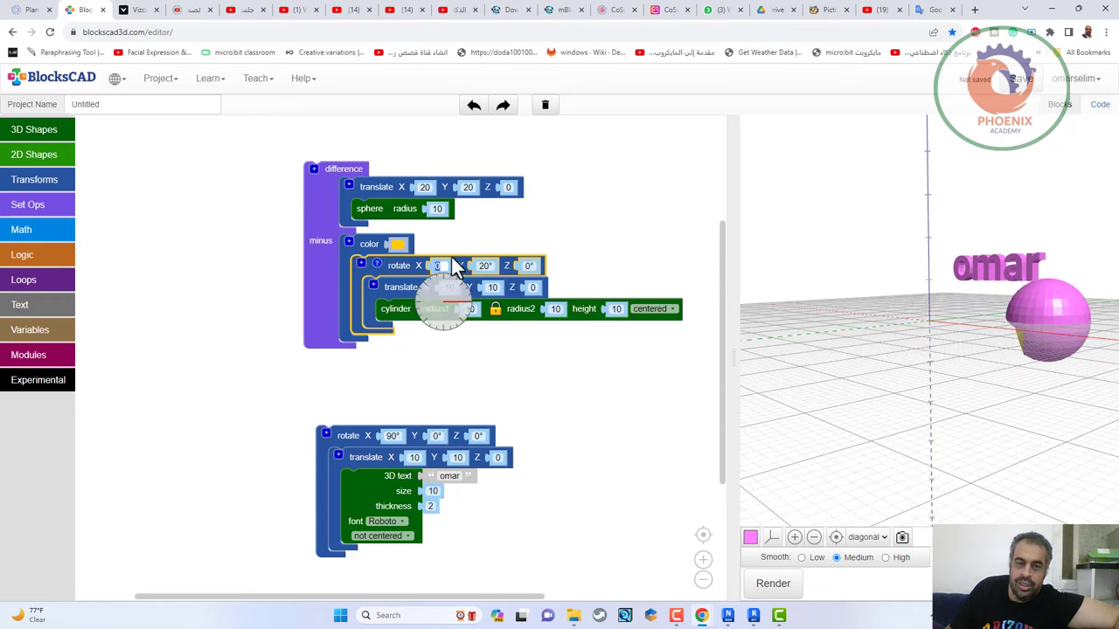
pyautogui.write('20')
pyautogui.press('Return')
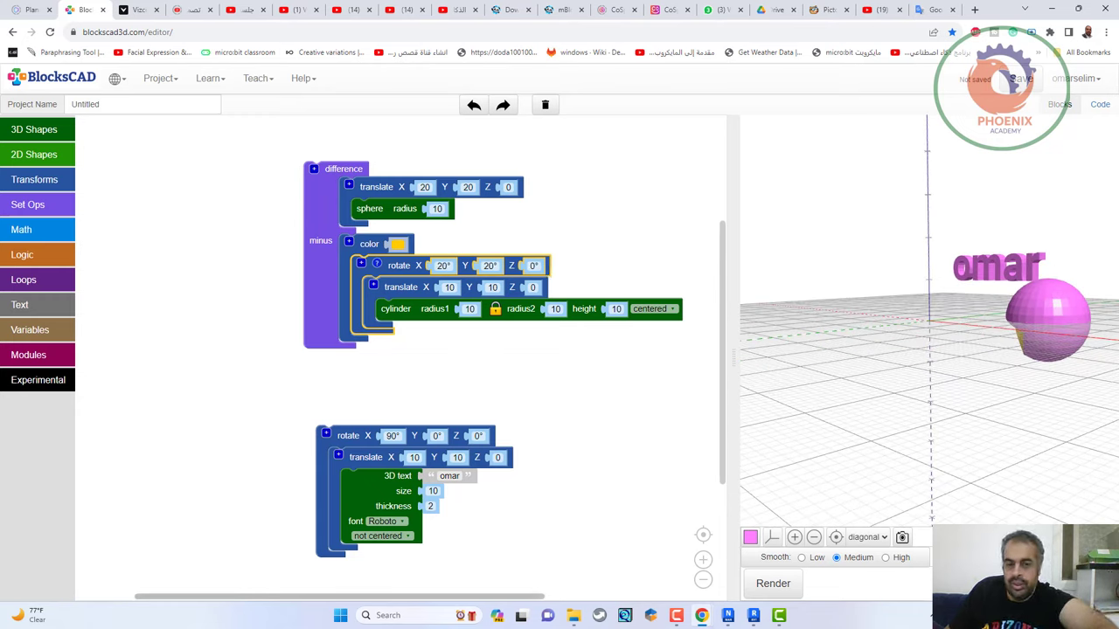
pyautogui.click(771, 588)
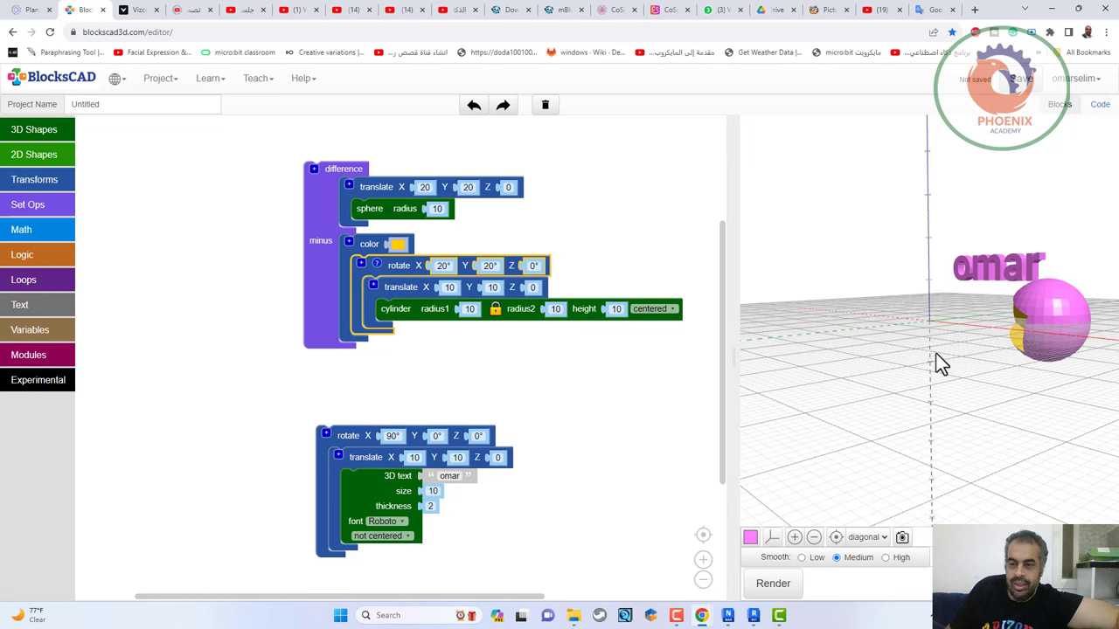
# Set the subtracted cylinder to not centered, render the model and inspect the cut sphere.
pyautogui.click(655, 309)
pyautogui.click(651, 320)
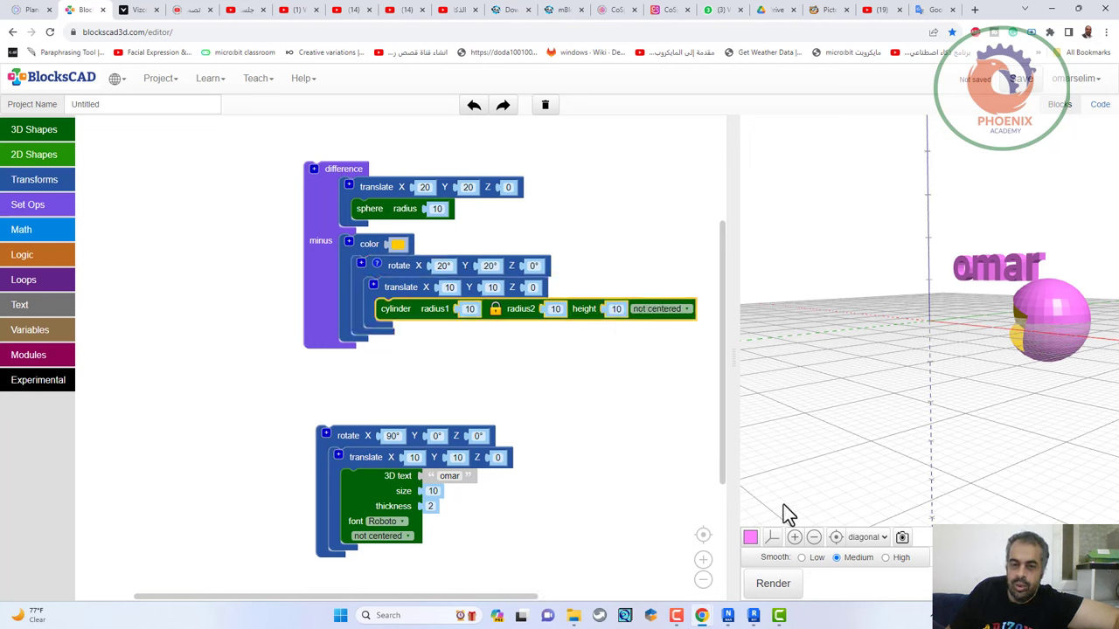
pyautogui.click(773, 584)
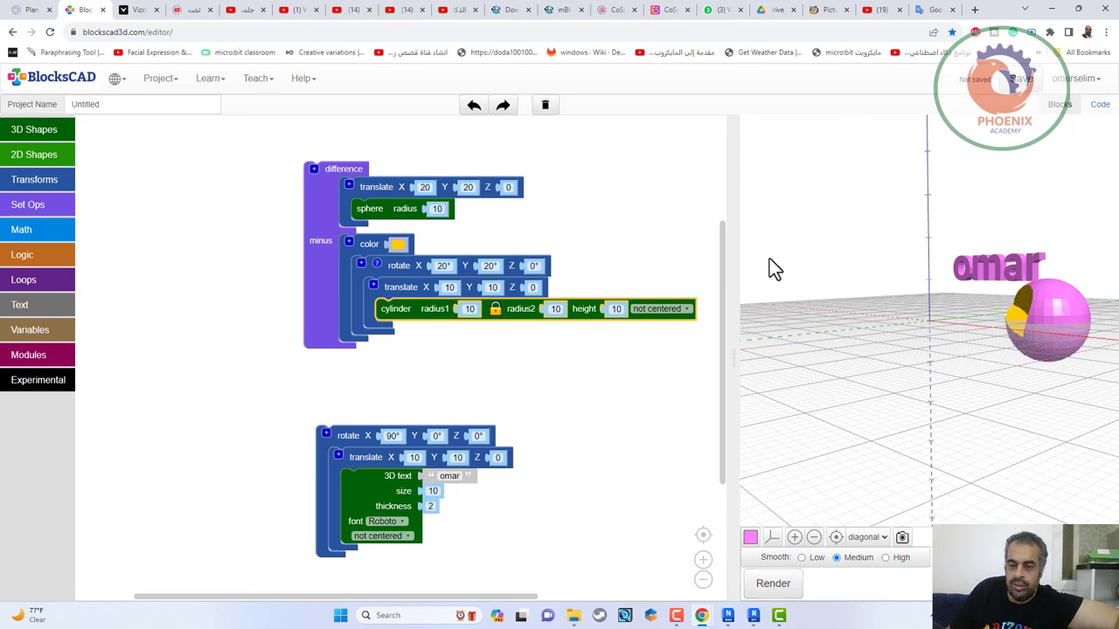
pyautogui.moveTo(1000, 307); pyautogui.dragTo(920, 289)
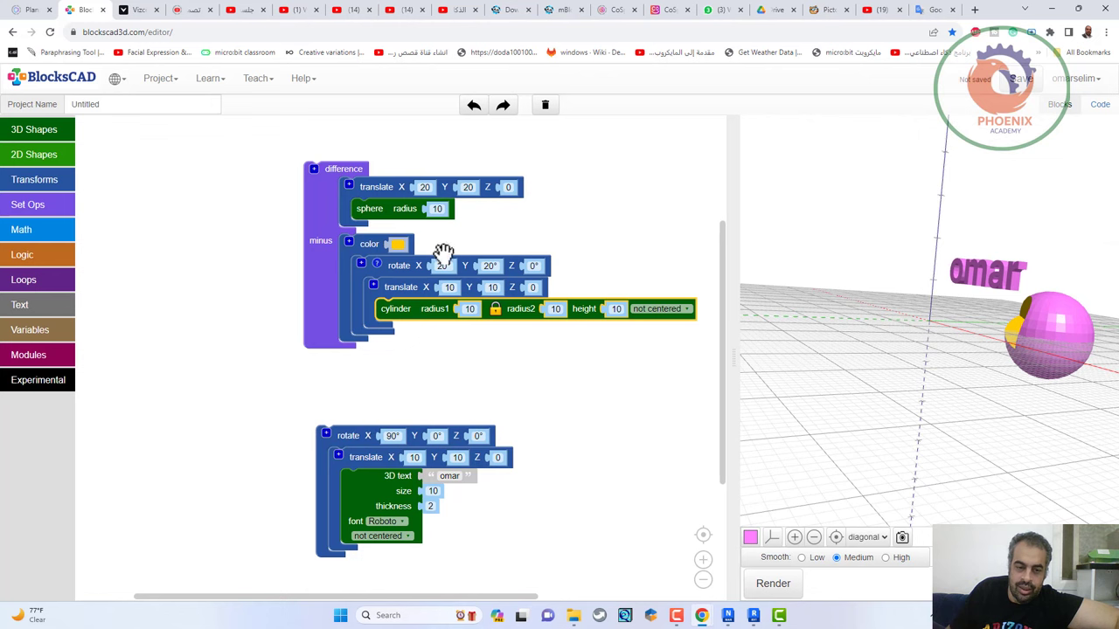
pyautogui.click(504, 107)
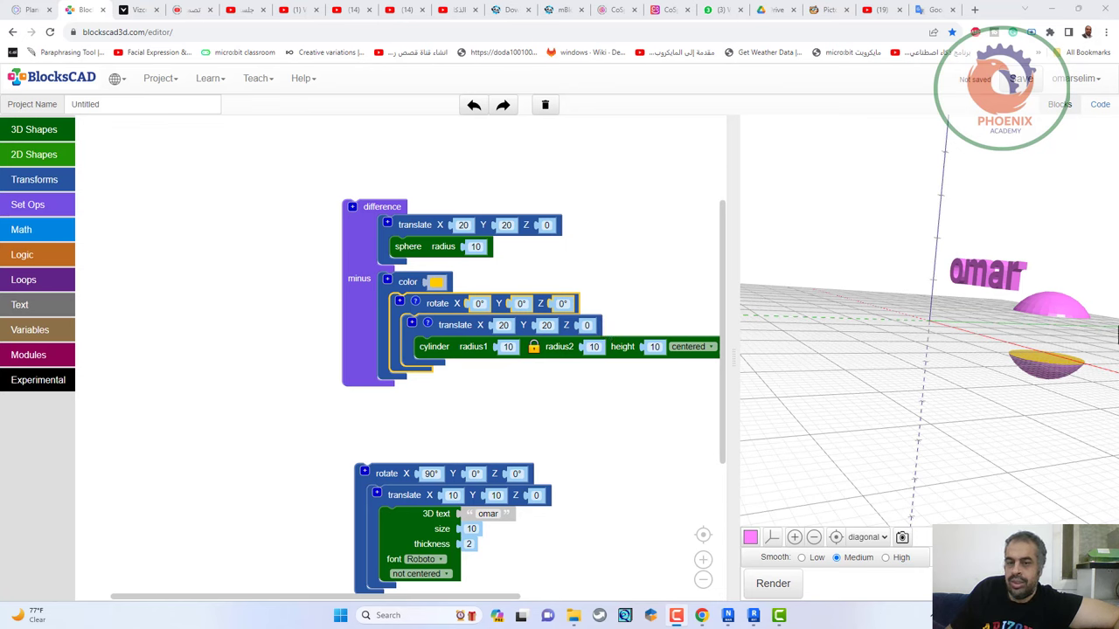
# Swap the contents of the difference block so the translated sphere is subtracted from the coloured cylinder, and render the model.
pyautogui.moveTo(1061, 306); pyautogui.dragTo(778, 292)
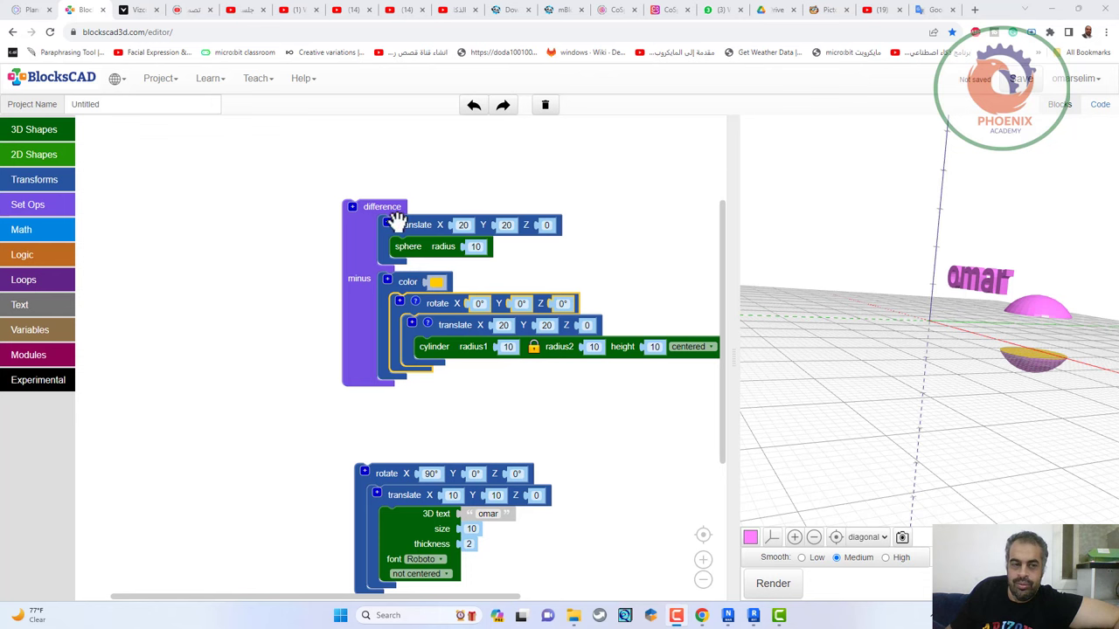
pyautogui.moveTo(405, 225); pyautogui.dragTo(276, 365)
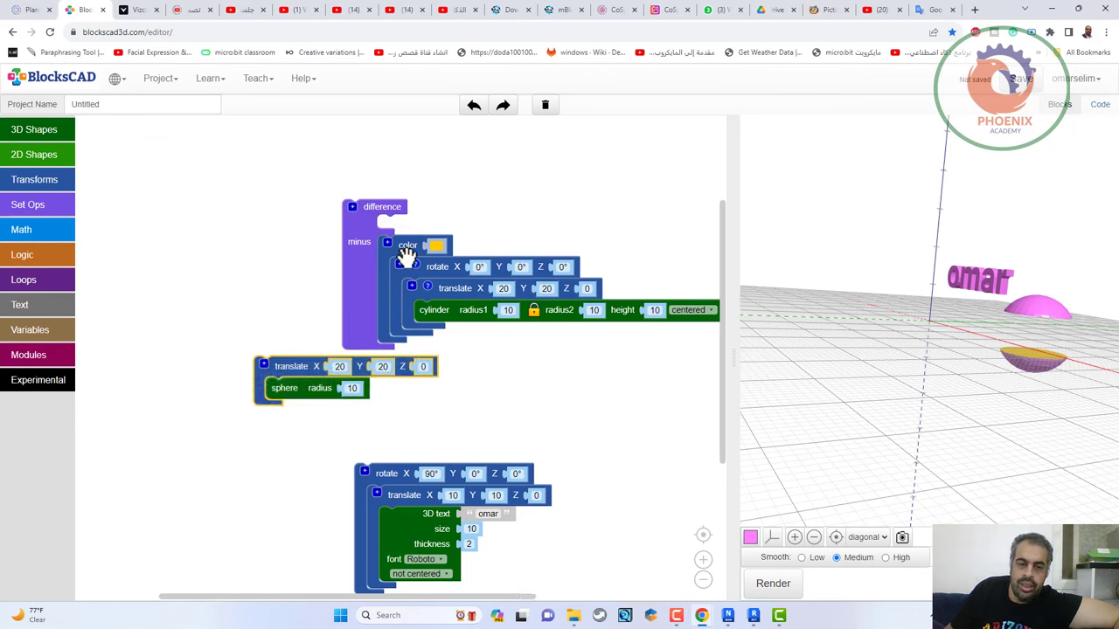
pyautogui.moveTo(407, 255); pyautogui.dragTo(402, 229)
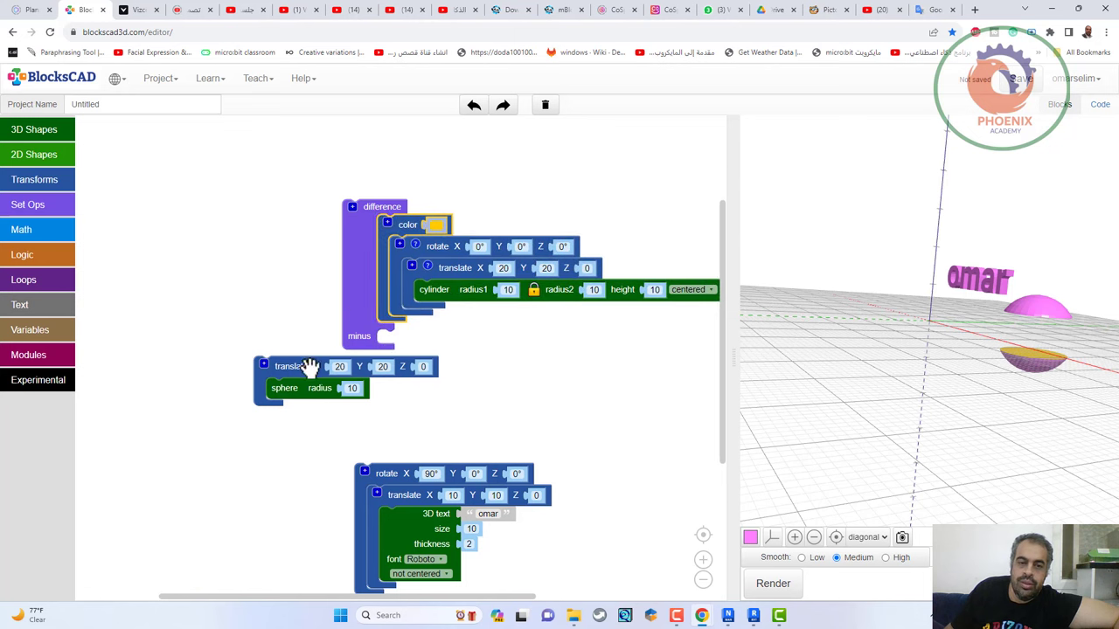
pyautogui.moveTo(309, 366); pyautogui.dragTo(418, 341)
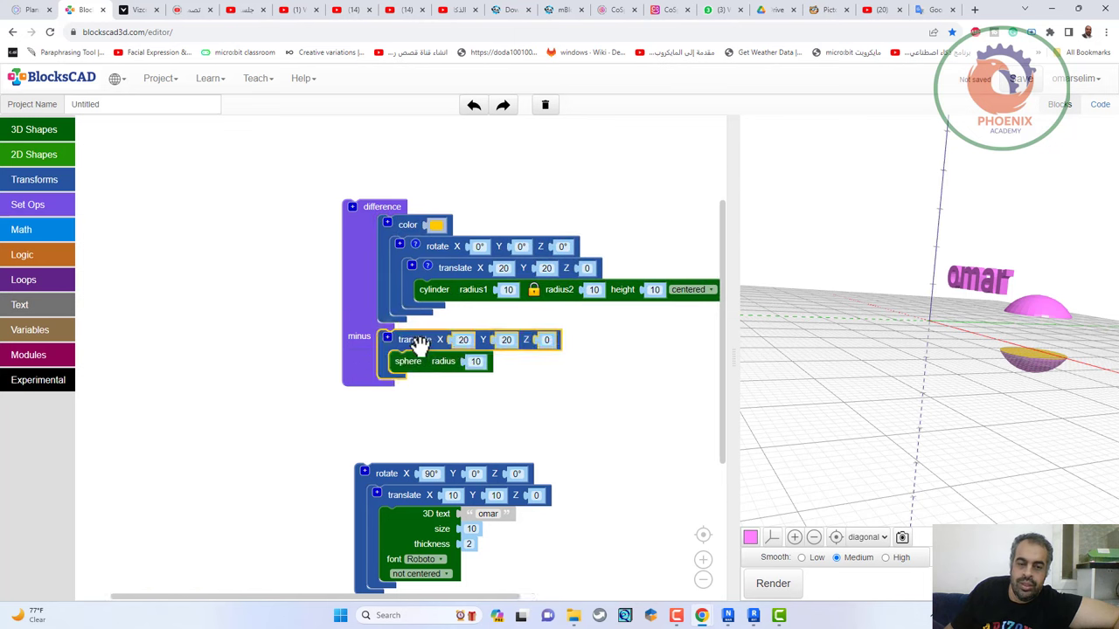
pyautogui.click(779, 593)
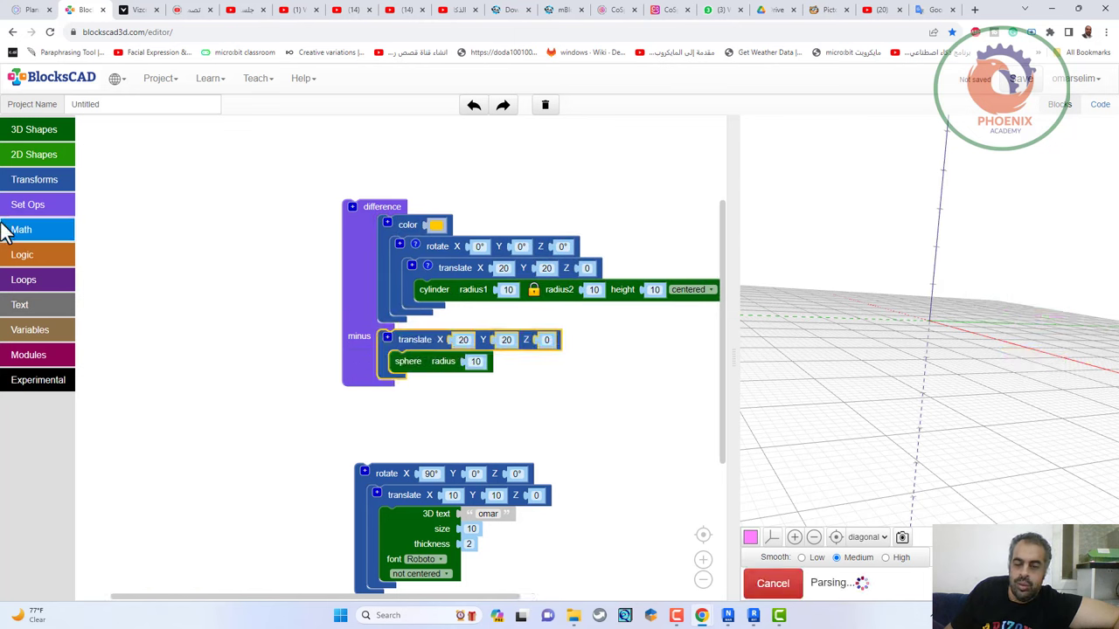
# Inspect the hollowed cylinder from above and add an empty intersection block beside the difference block.
pyautogui.click(28, 213)
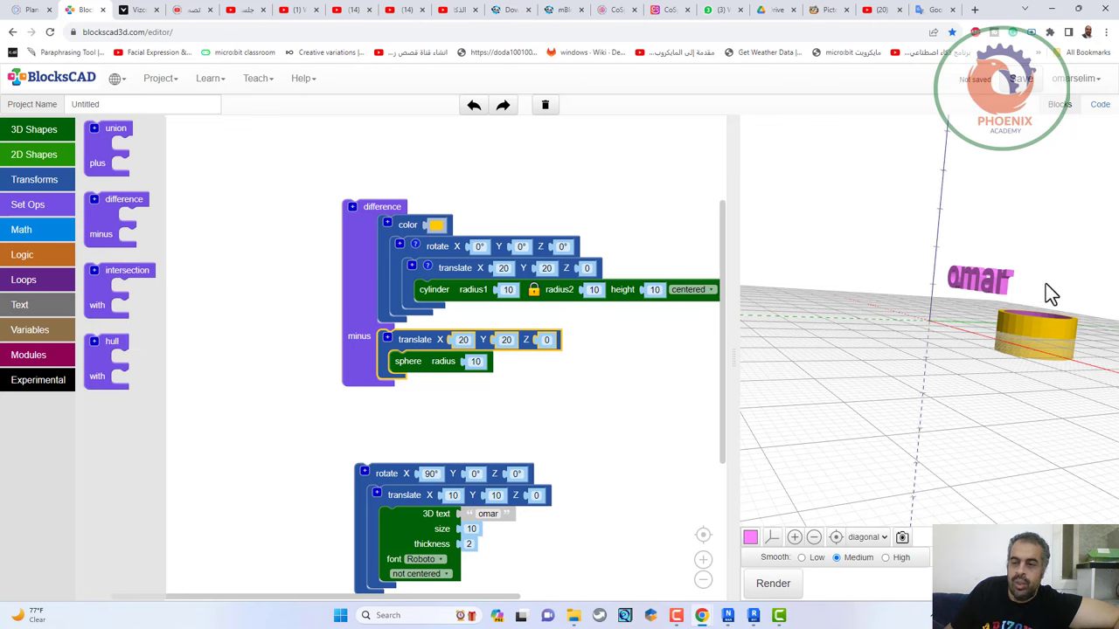
pyautogui.moveTo(1046, 285); pyautogui.dragTo(919, 547)
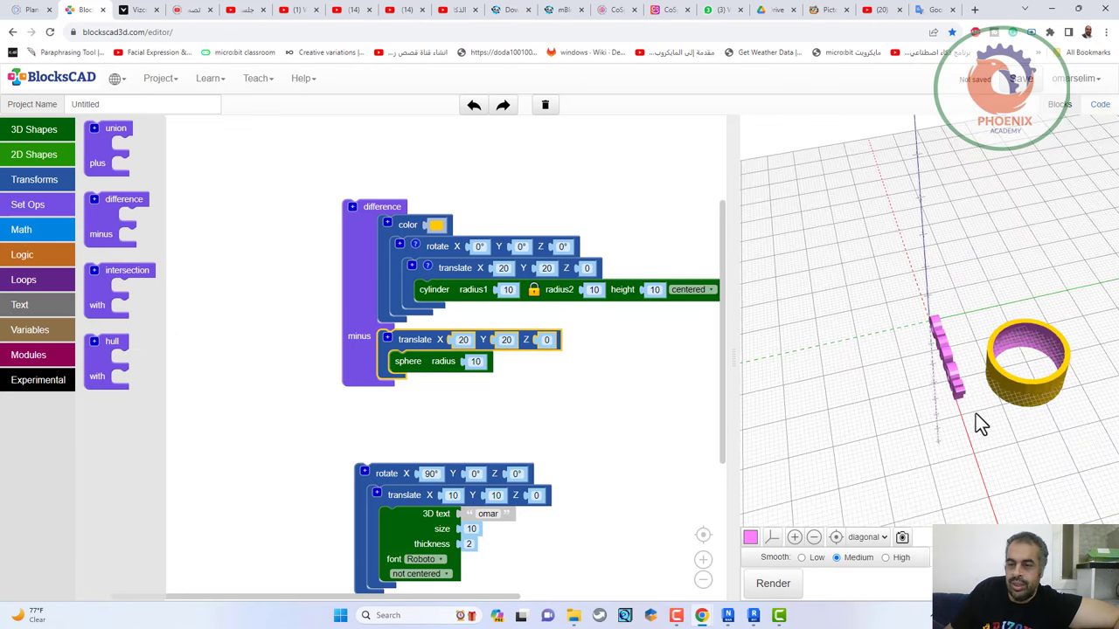
pyautogui.moveTo(1012, 320); pyautogui.dragTo(983, 220)
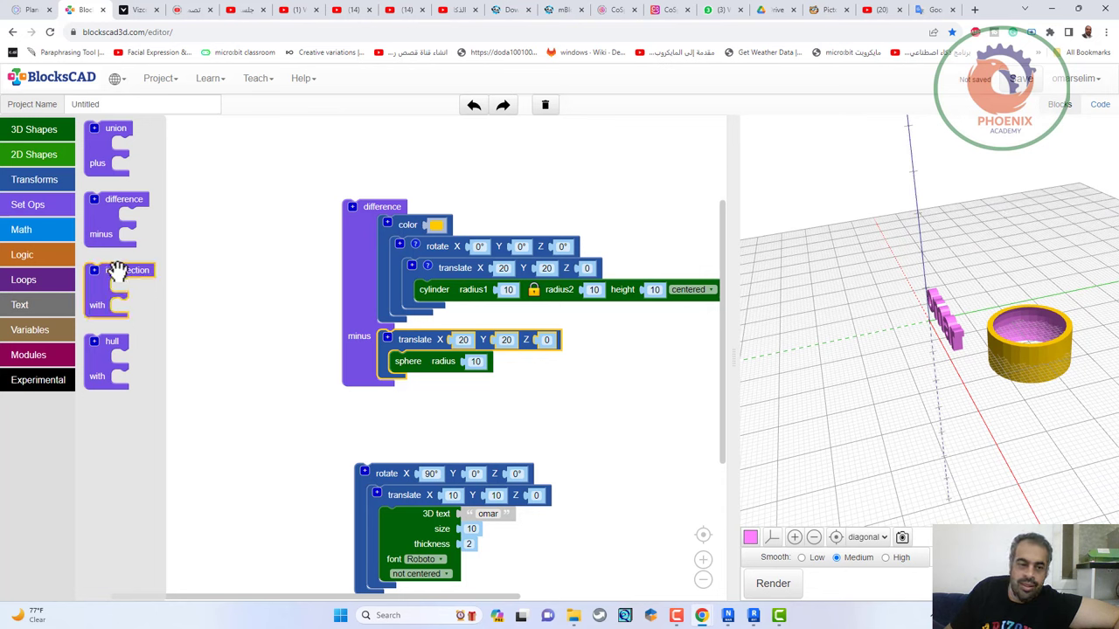
pyautogui.moveTo(117, 267); pyautogui.dragTo(259, 240)
pyautogui.moveTo(234, 234); pyautogui.dragTo(209, 242)
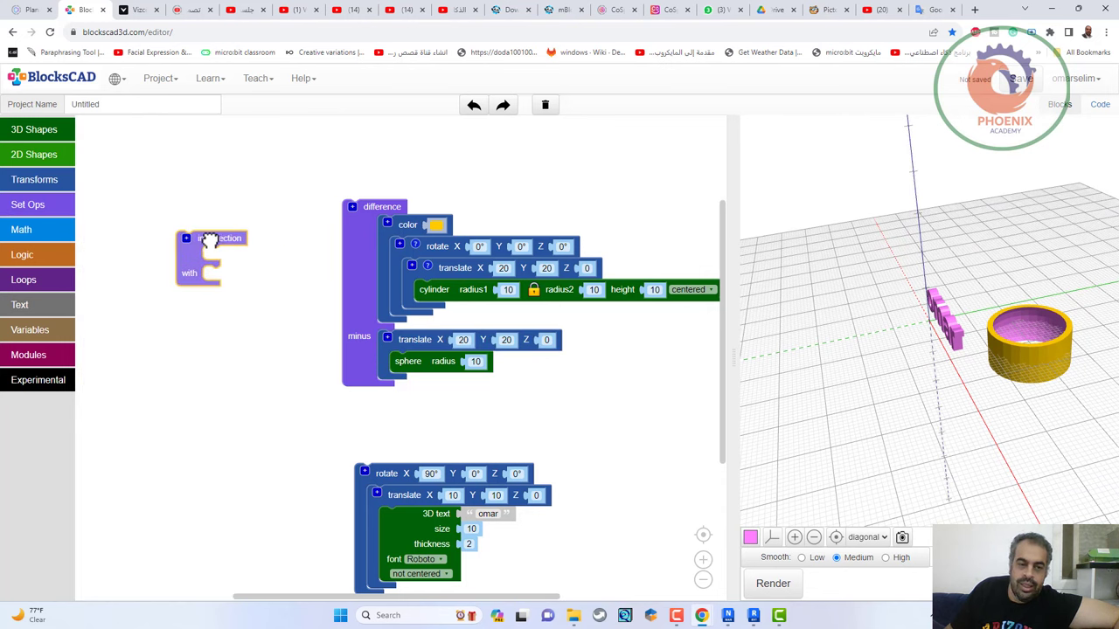
# Move the coloured cylinder group and the translated sphere from the difference block into the intersection block and render the model.
pyautogui.moveTo(397, 226); pyautogui.dragTo(224, 255)
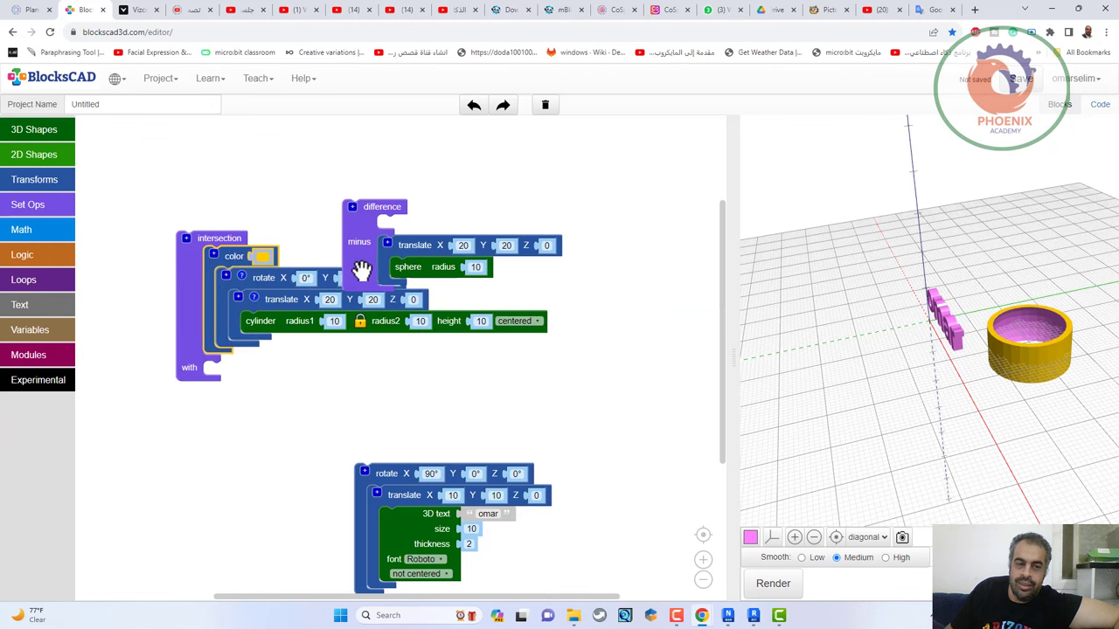
pyautogui.moveTo(382, 262); pyautogui.dragTo(219, 398)
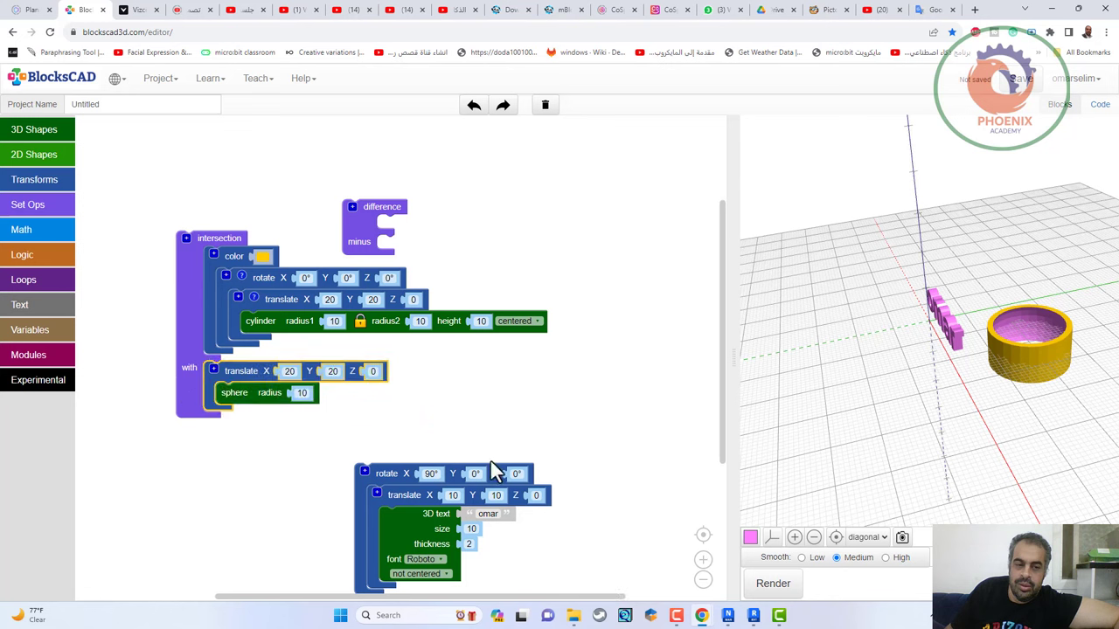
pyautogui.click(771, 582)
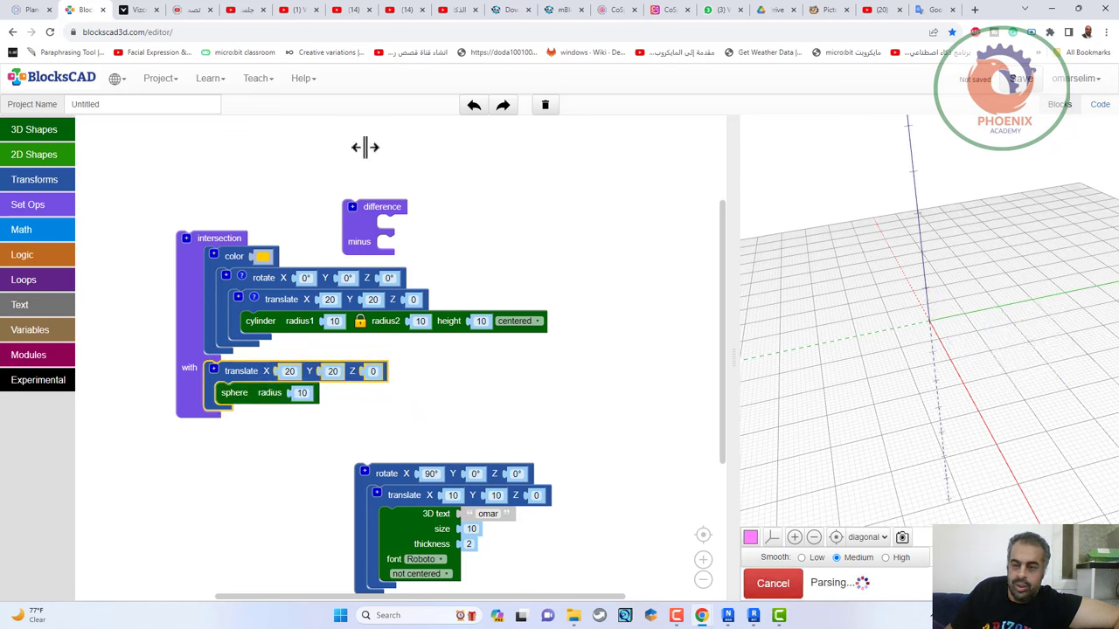